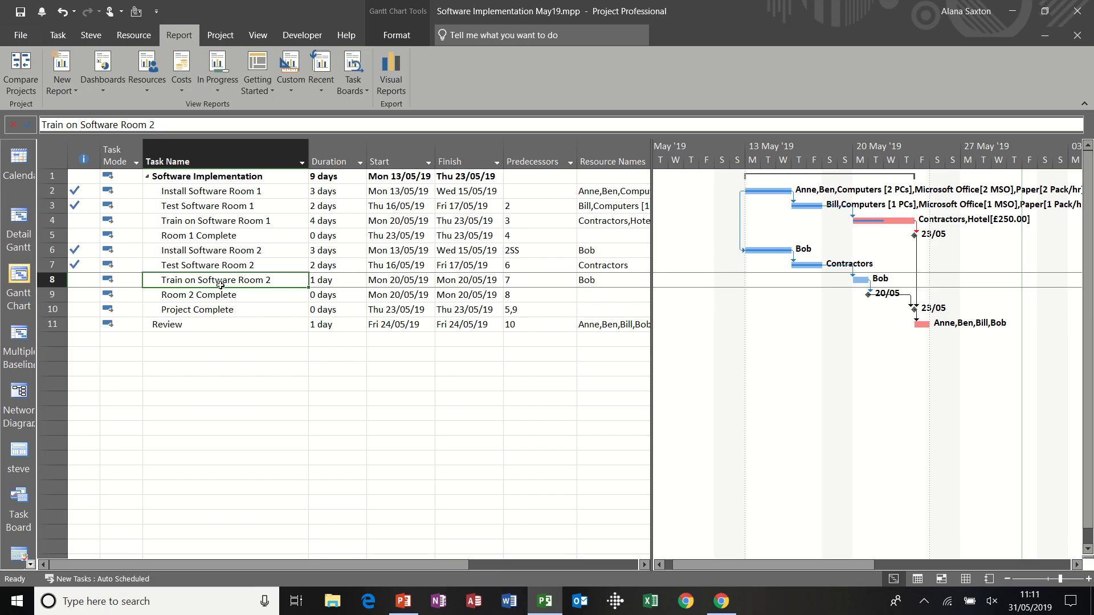
# Step: Rename the custom task text field Text1 as "Manager Responsible"
pyautogui.rightClick(388, 155)
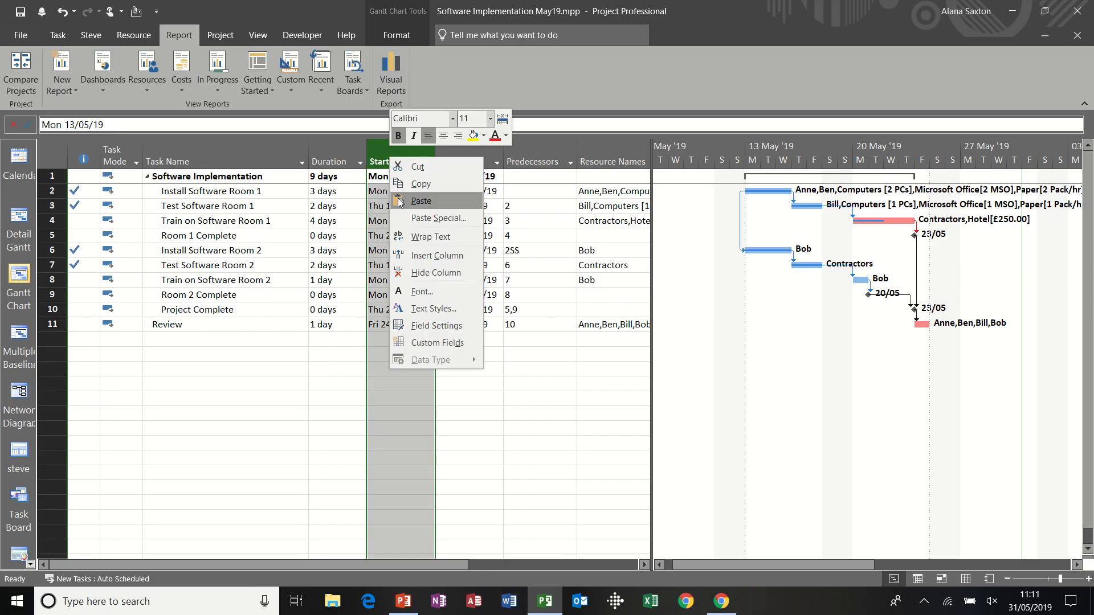
pyautogui.click(434, 344)
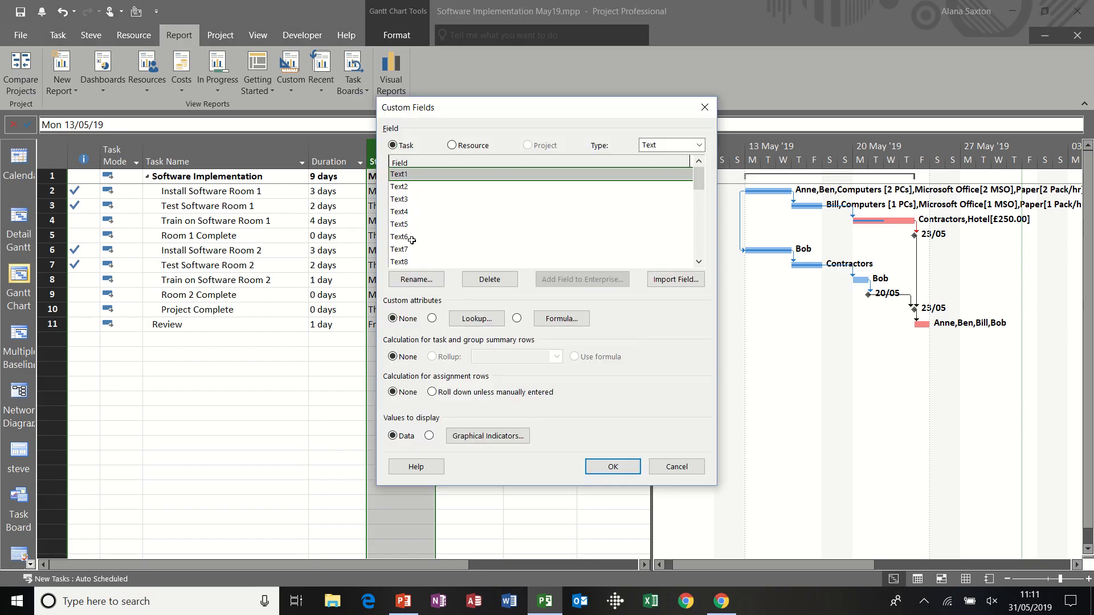
pyautogui.click(702, 147)
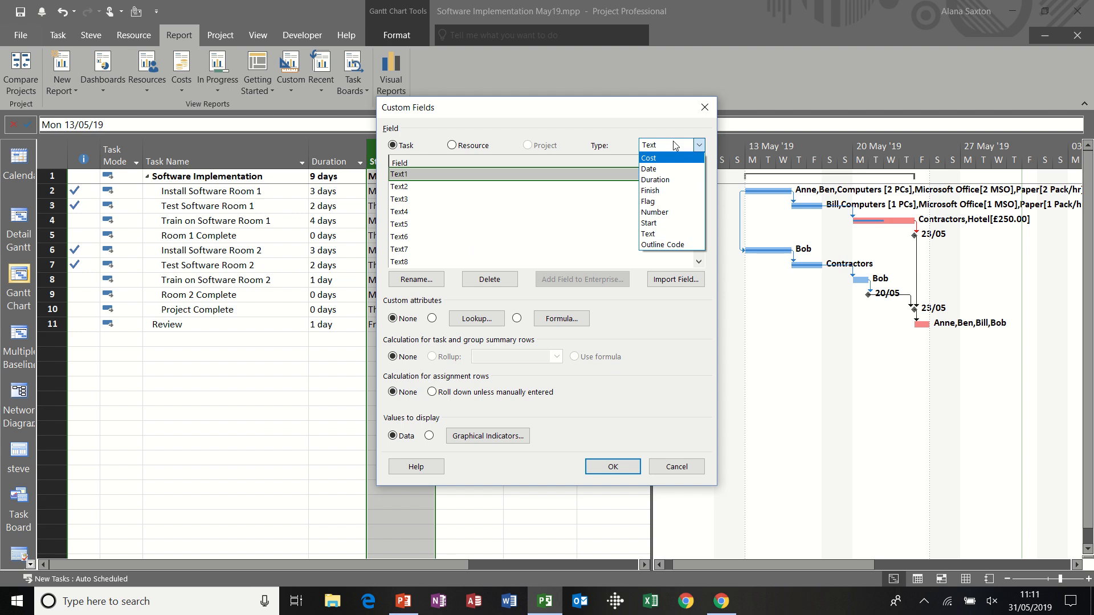
pyautogui.click(699, 146)
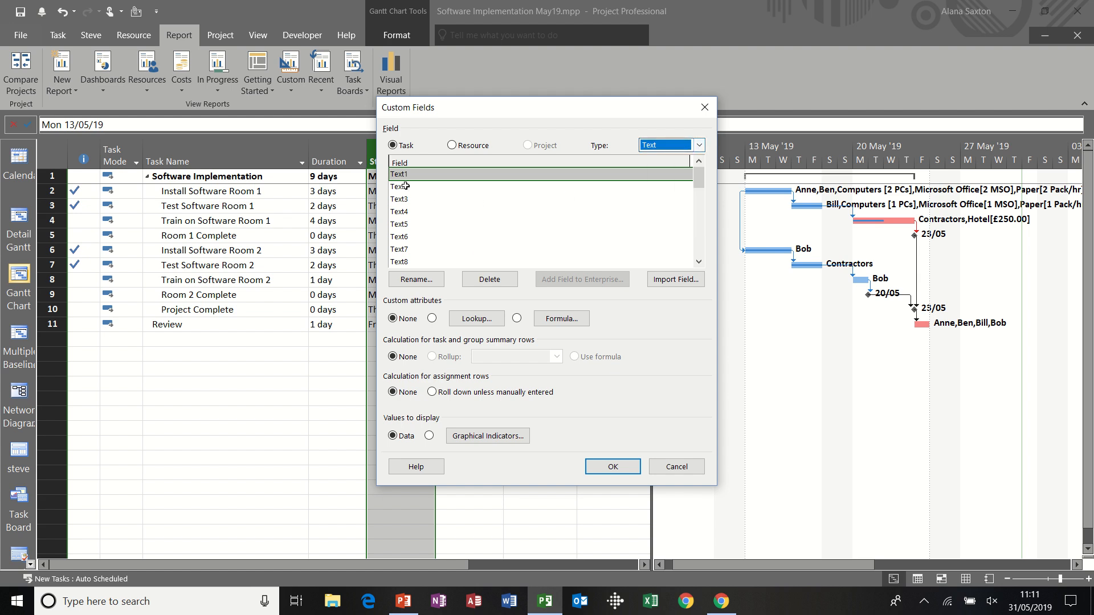
pyautogui.click(418, 280)
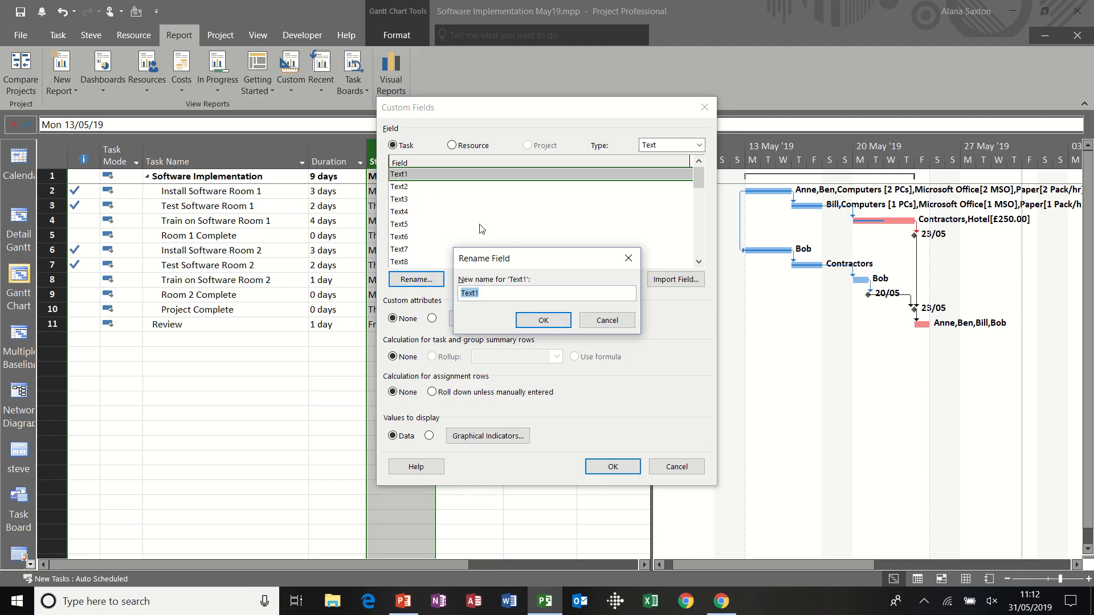
pyautogui.write('Manag')
pyautogui.write('er Responsible')
pyautogui.click(542, 319)
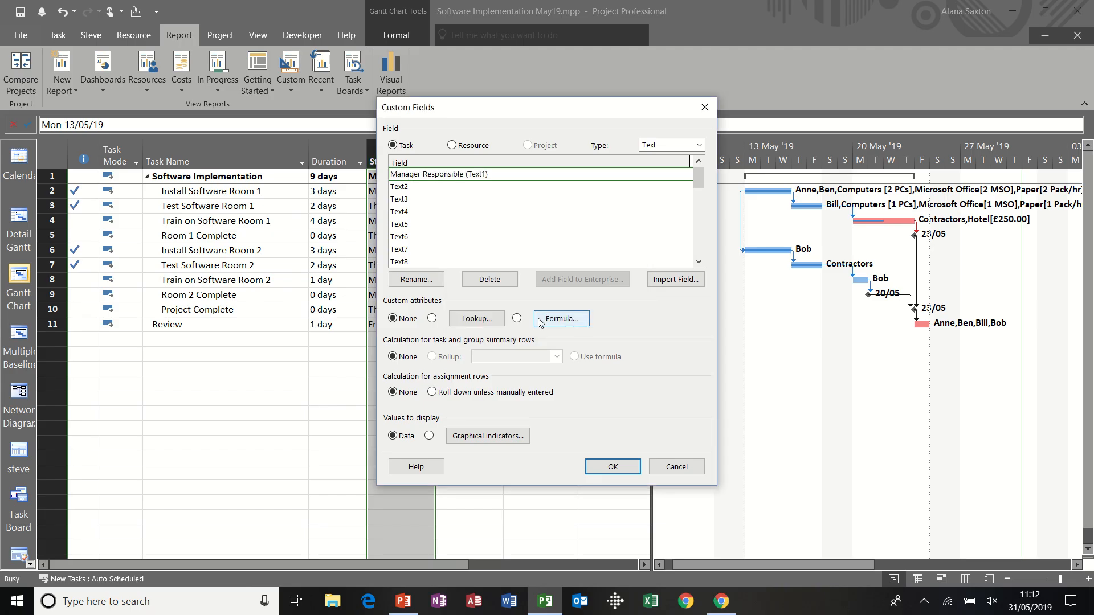
# Step: Enter two managers in the Manager Responsible lookup table: the first with the phone extension in the value, the second with it as the description
pyautogui.click(463, 318)
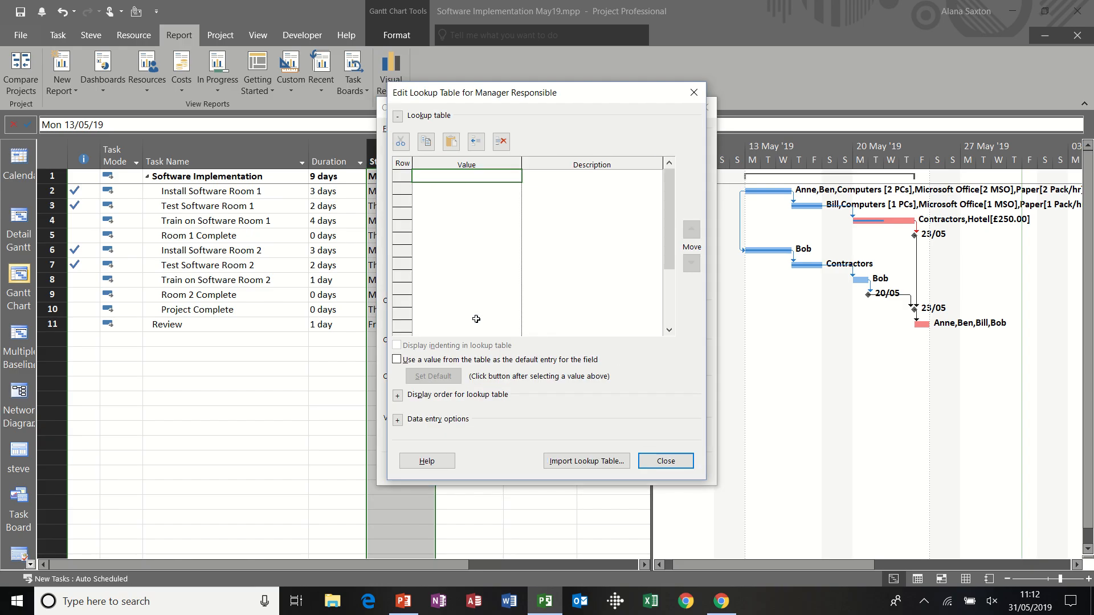
pyautogui.write('Mr Black Ext 123')
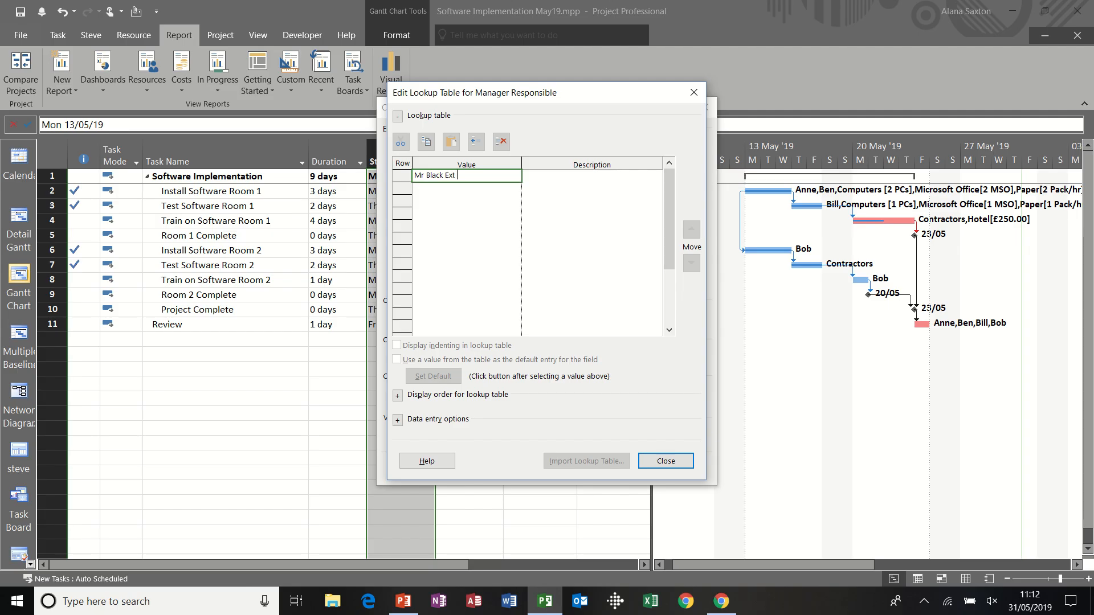
pyautogui.click(443, 188)
pyautogui.write('Miss Whit')
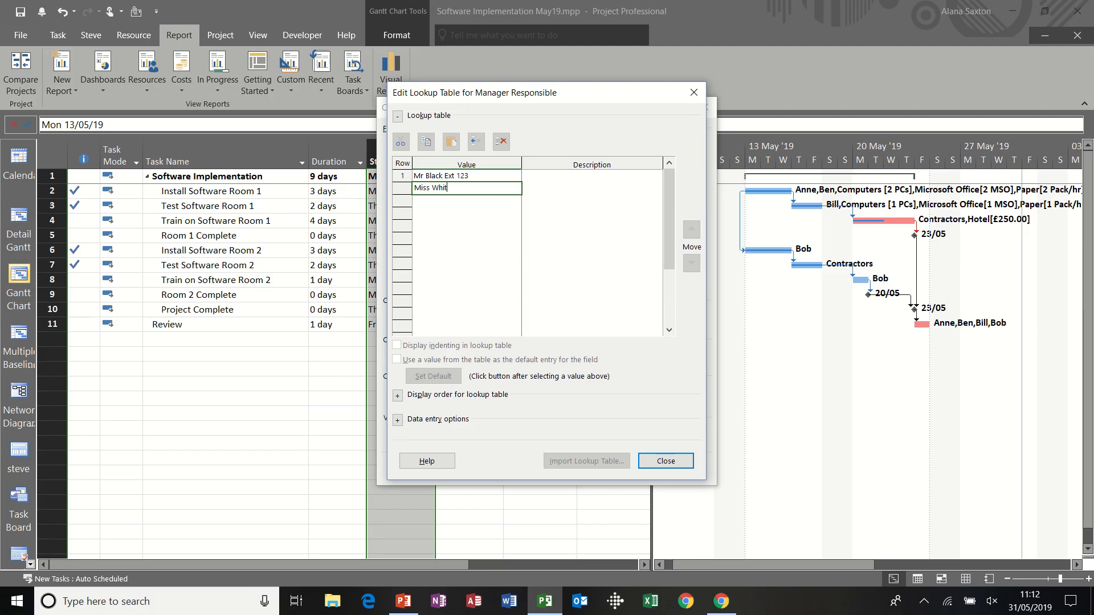
pyautogui.write('e')
pyautogui.click(537, 188)
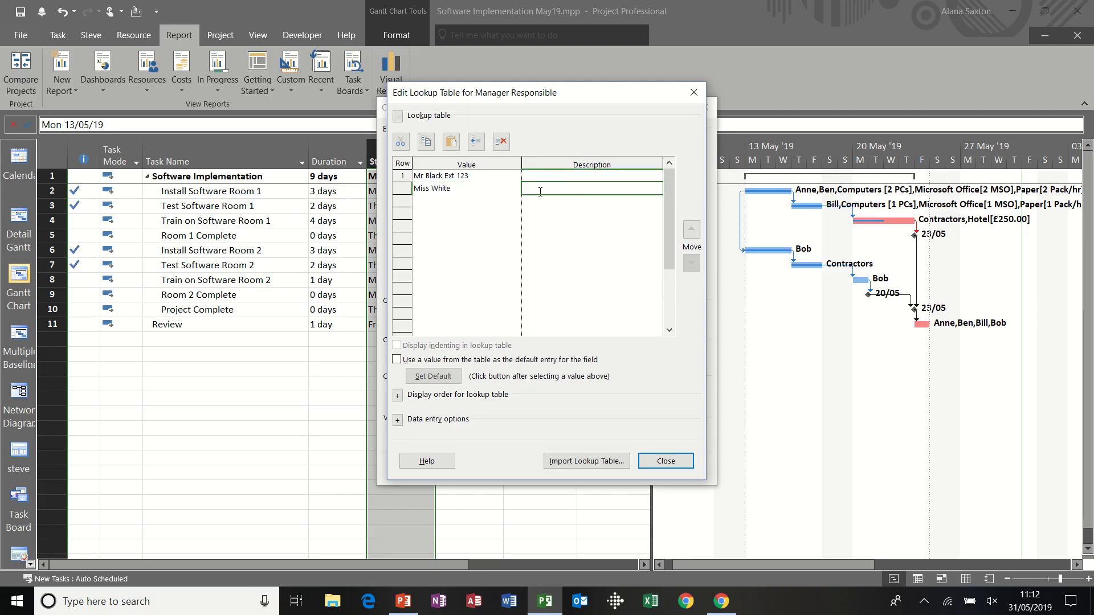
pyautogui.write('Ext 111')
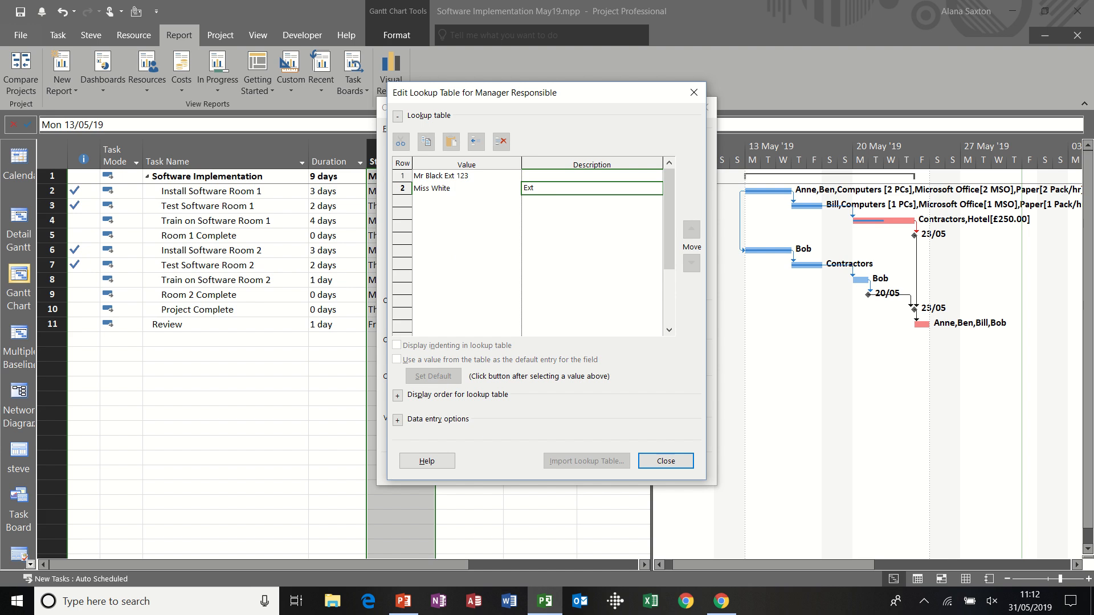
# Step: Add a third manager's name and phone extension as a lookup value and save the custom field, accepting the restriction to listed items
pyautogui.click(470, 201)
pyautogui.write('Mr Green Ext')
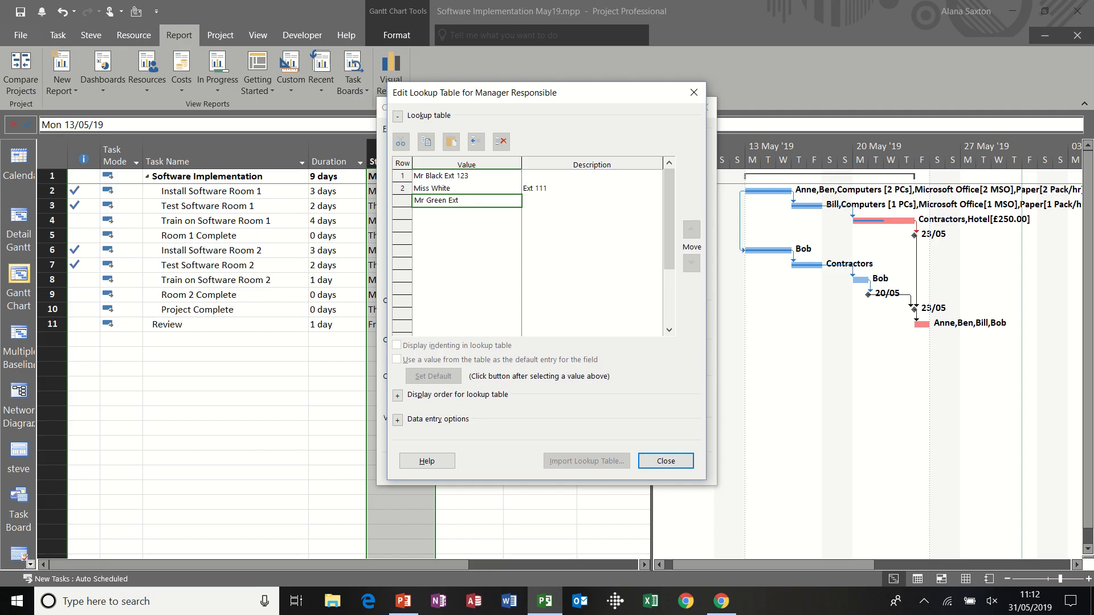
pyautogui.write('333')
pyautogui.click(663, 461)
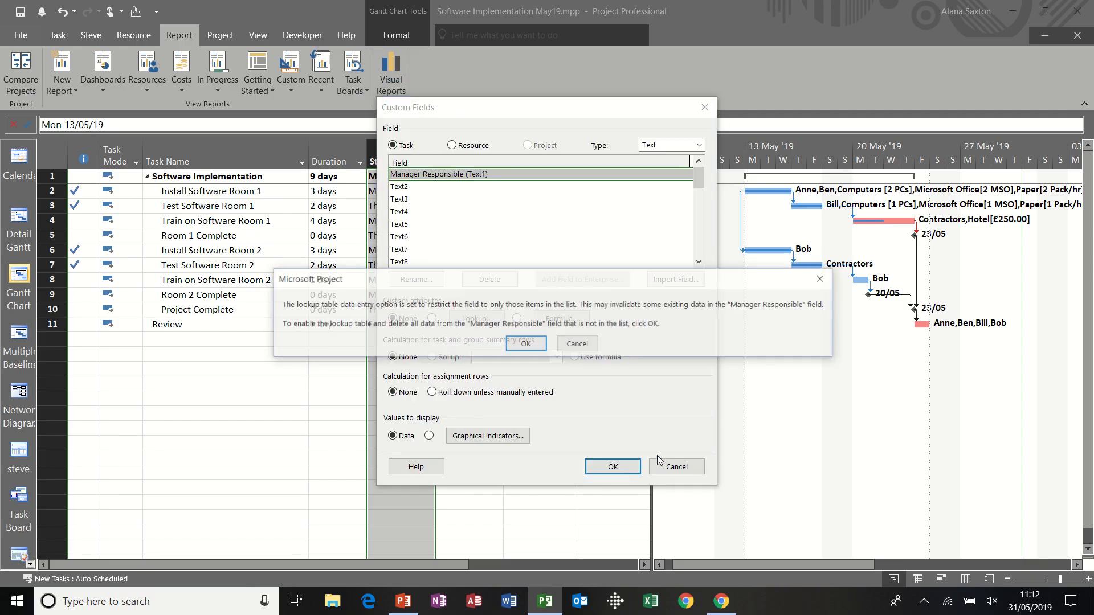
pyautogui.click(525, 344)
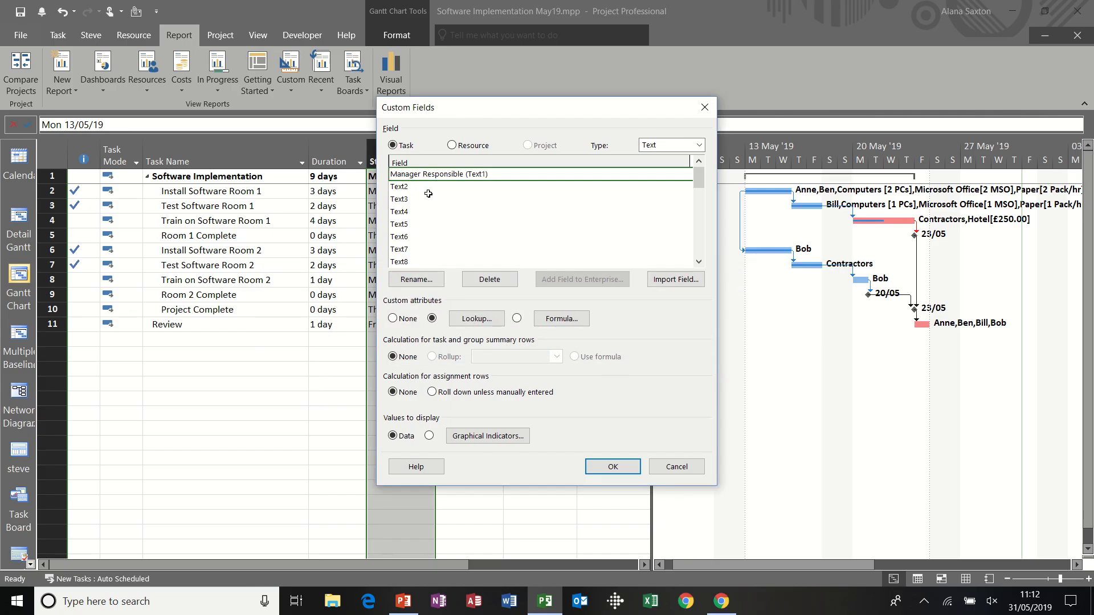
pyautogui.click(412, 186)
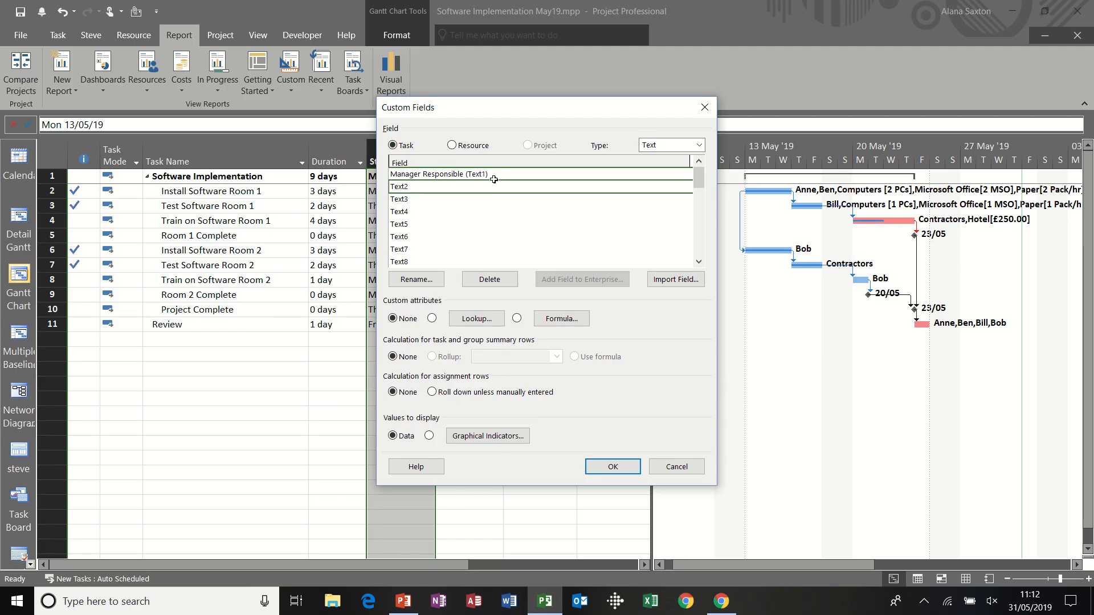
pyautogui.click(611, 467)
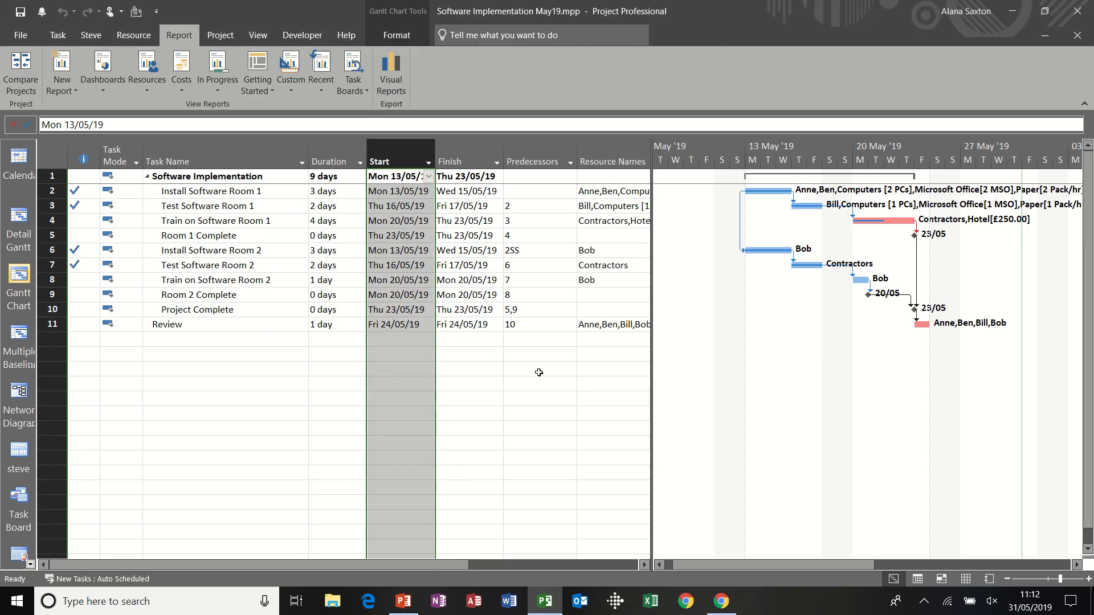
# Step: Insert the Manager Responsible column before the Finish column in the task table
pyautogui.rightClick(461, 149)
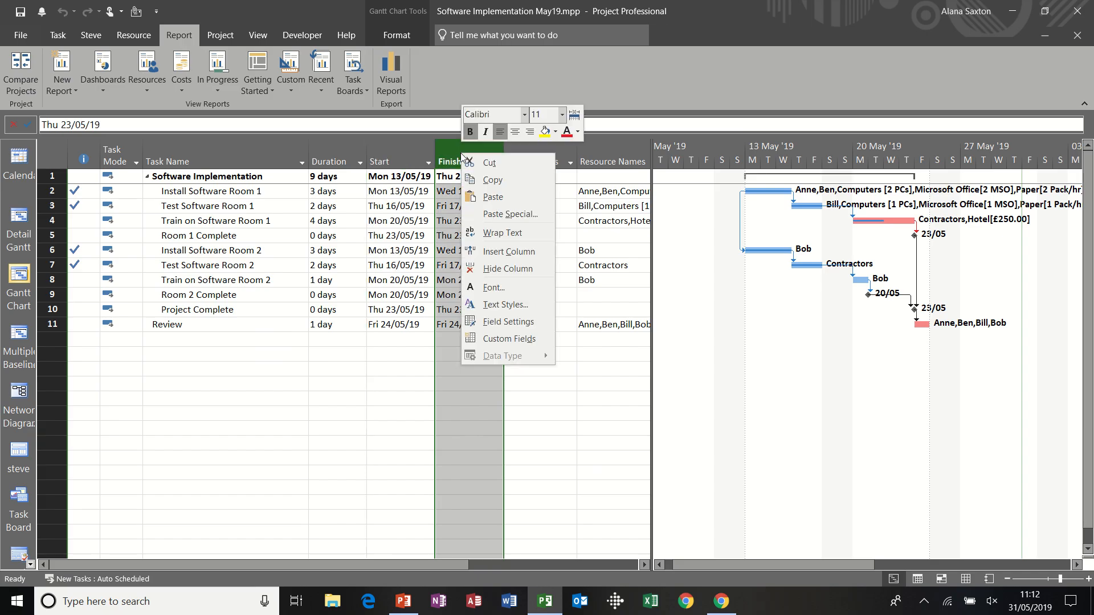
pyautogui.click(505, 252)
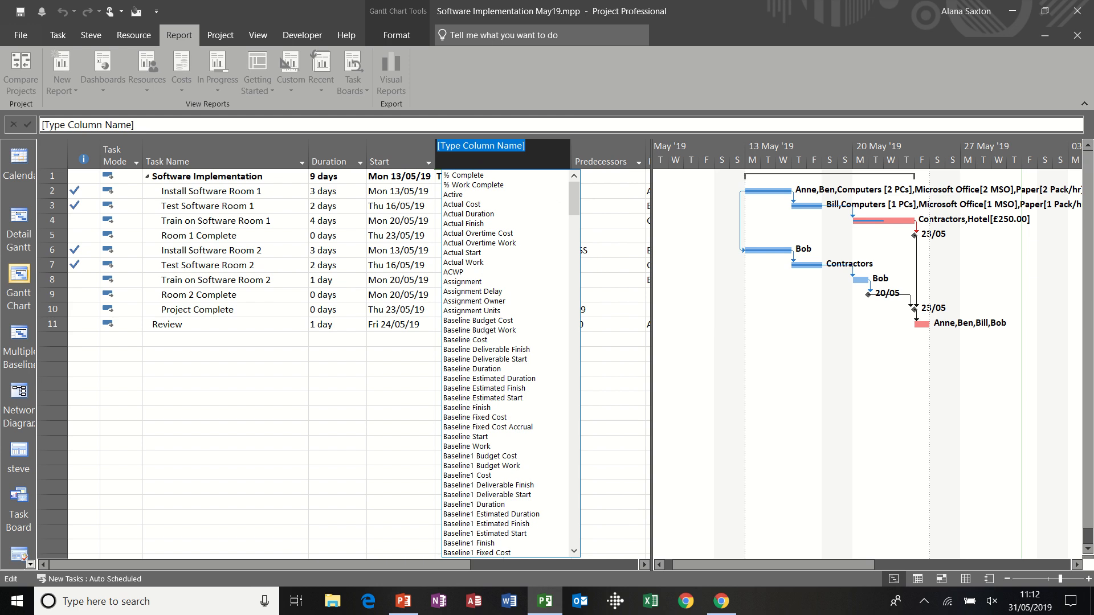
pyautogui.write('task Calendar')
pyautogui.click(480, 233)
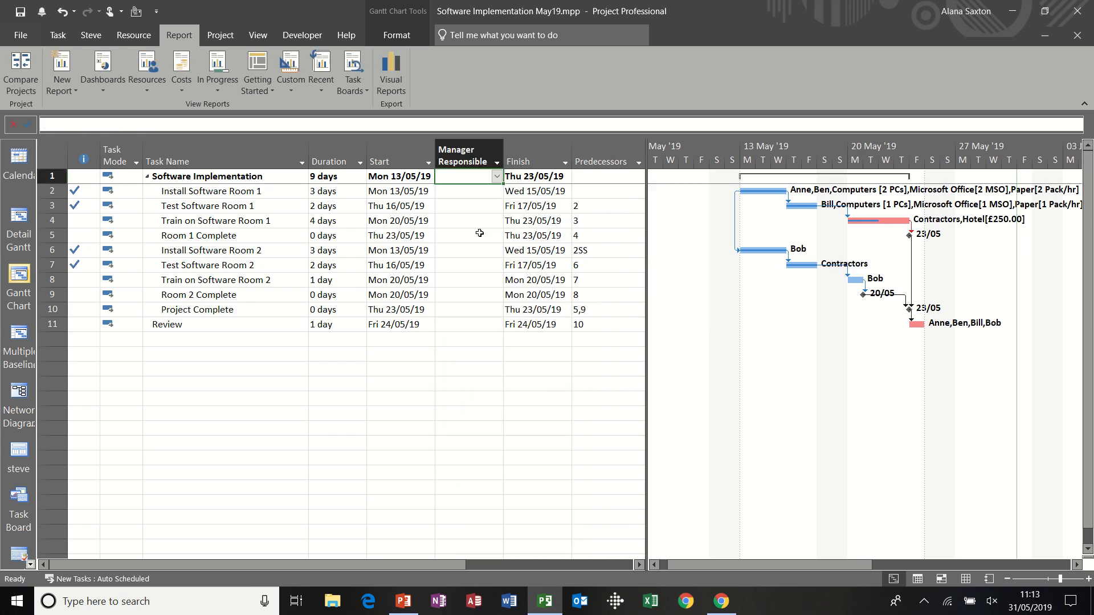
# Step: Assign the first manager on the lookup list to the Install Software Room 1 task
pyautogui.click(497, 177)
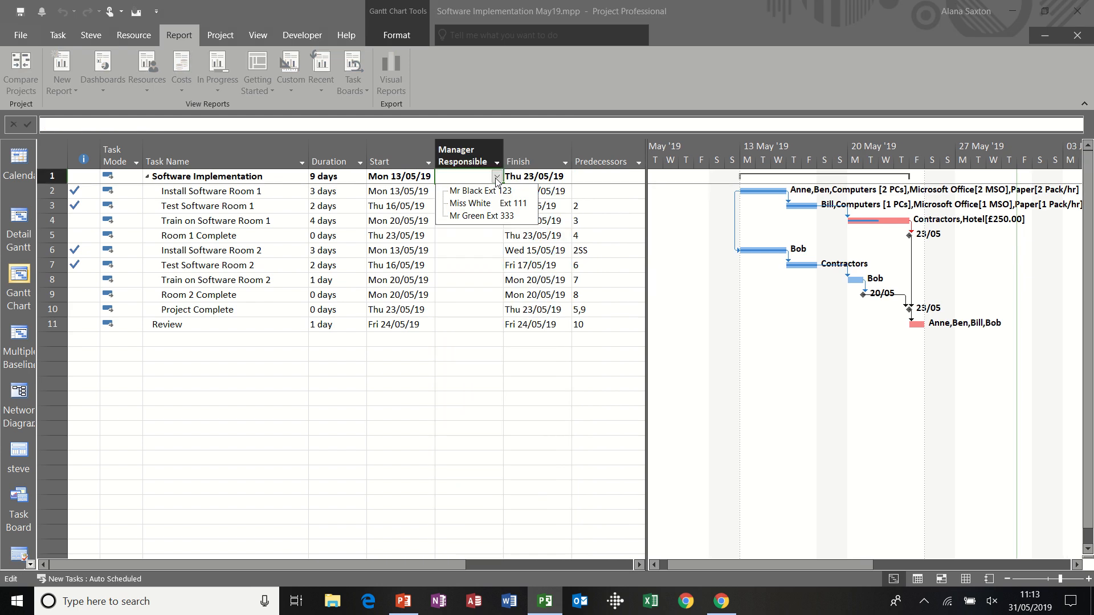
pyautogui.press('Escape')
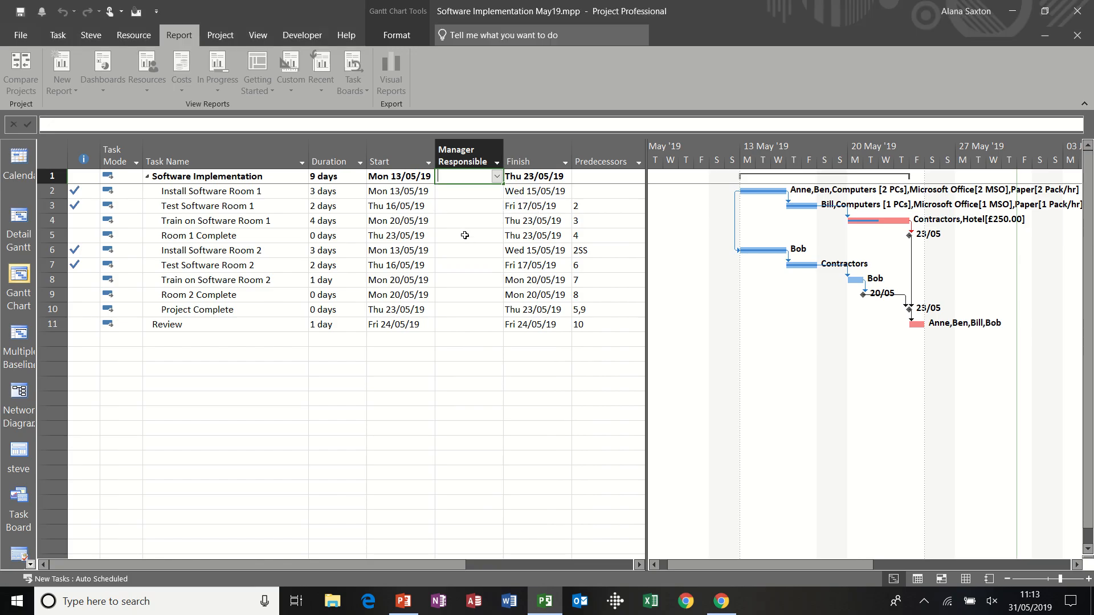
pyautogui.click(462, 194)
pyautogui.click(497, 192)
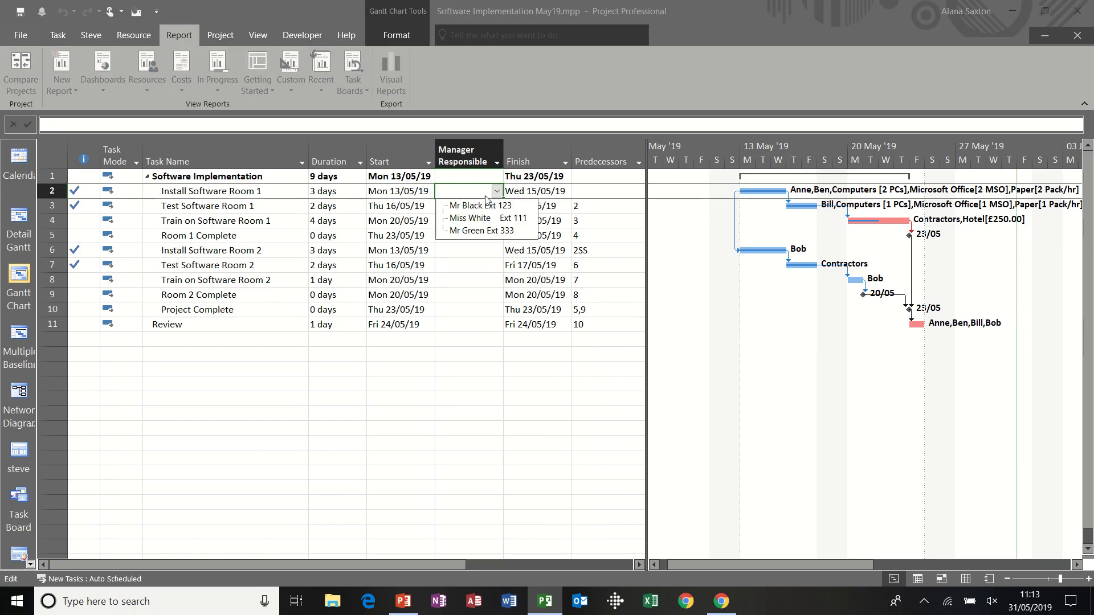
pyautogui.click(476, 207)
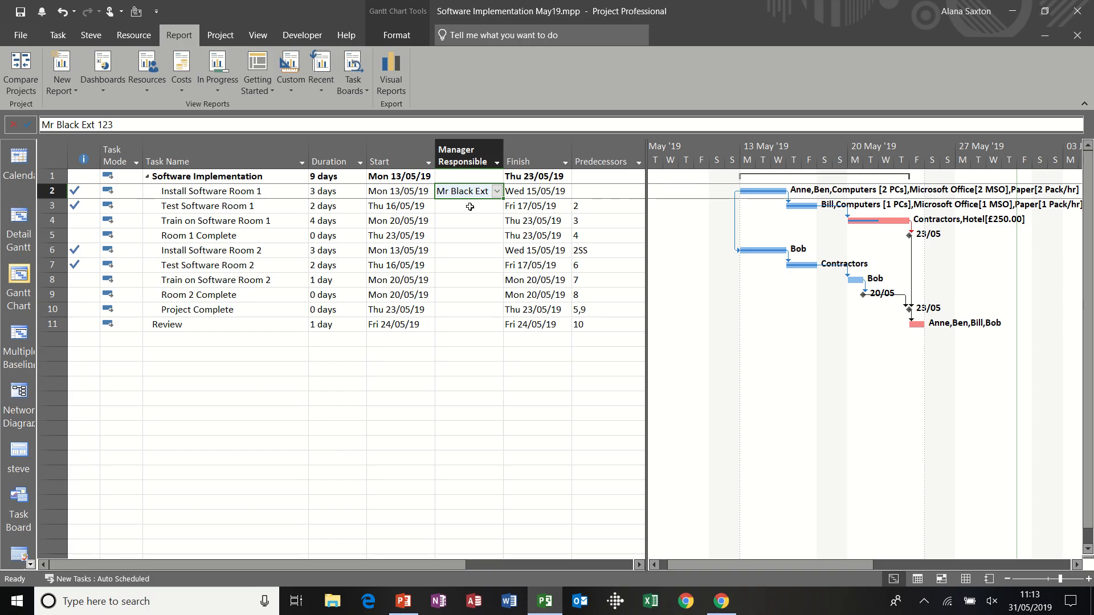
# Step: Fit the width of the Manager Responsible column to its contents
pyautogui.click(467, 206)
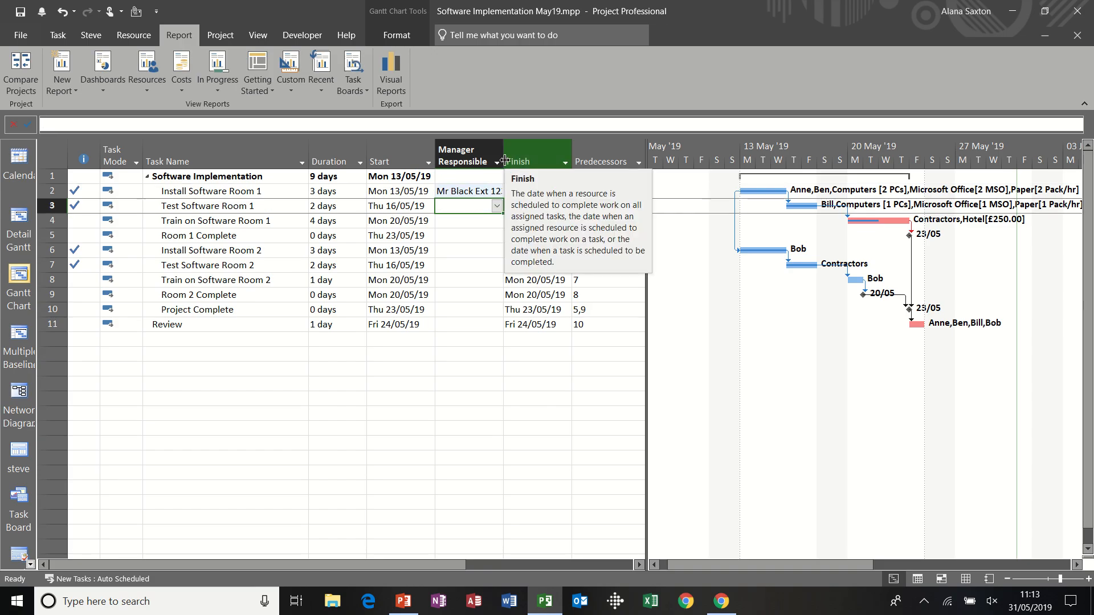
pyautogui.doubleClick(506, 159)
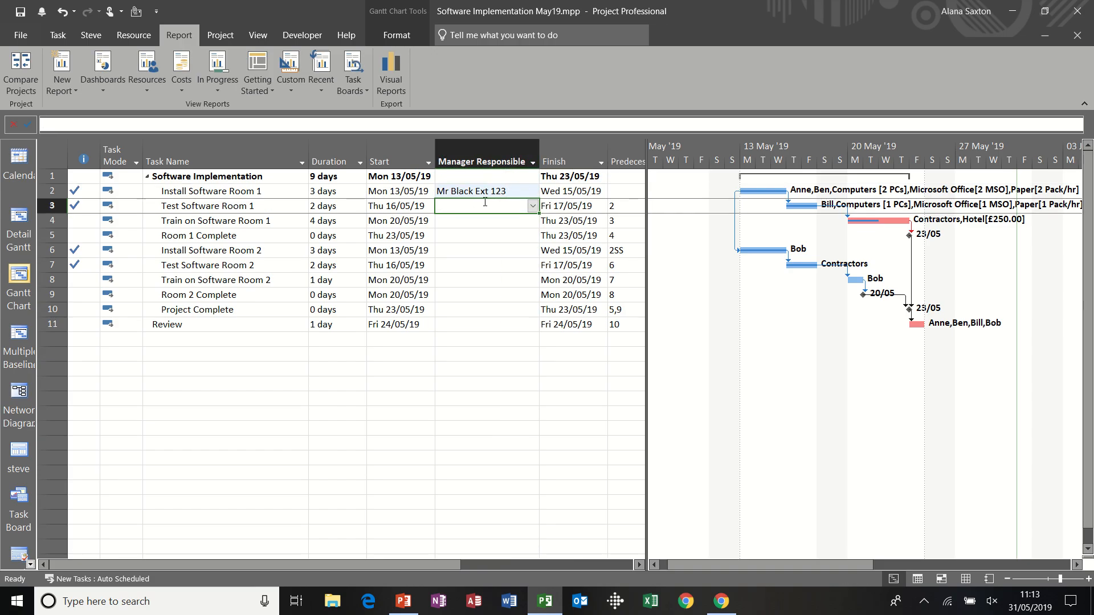
# Step: Assign the second manager on the lookup list to the Test Software Room 1 task and review the available choices
pyautogui.click(533, 206)
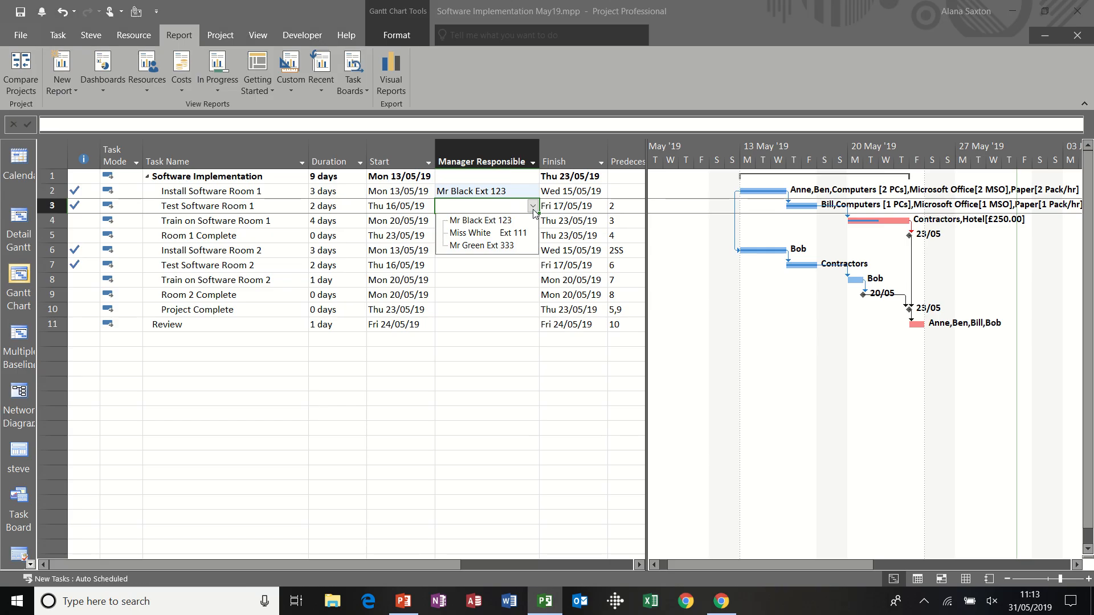
pyautogui.click(506, 233)
pyautogui.click(485, 223)
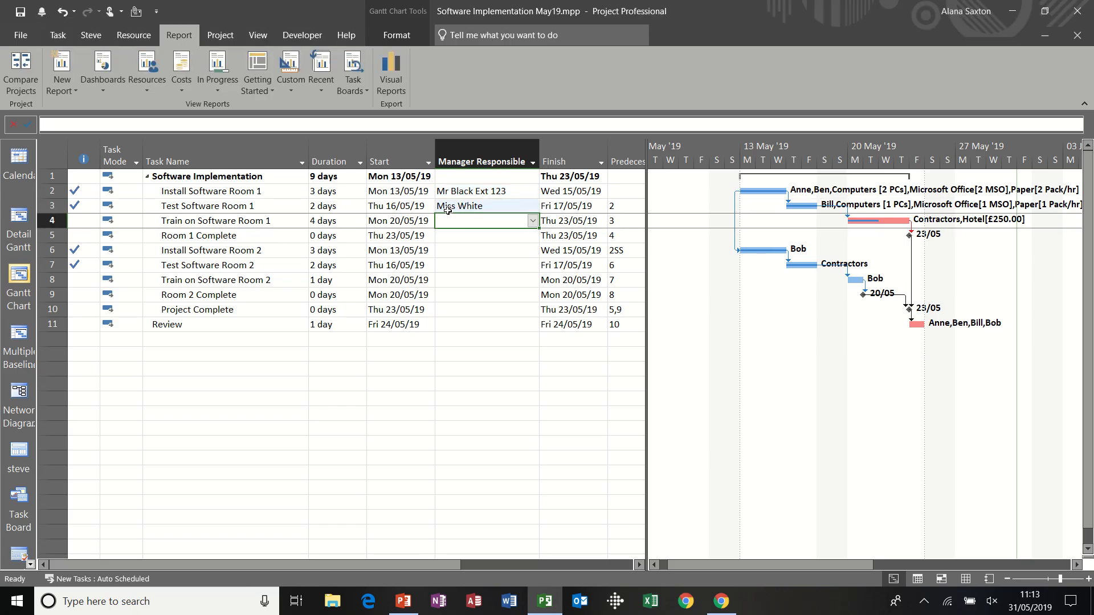
pyautogui.click(505, 205)
pyautogui.click(533, 207)
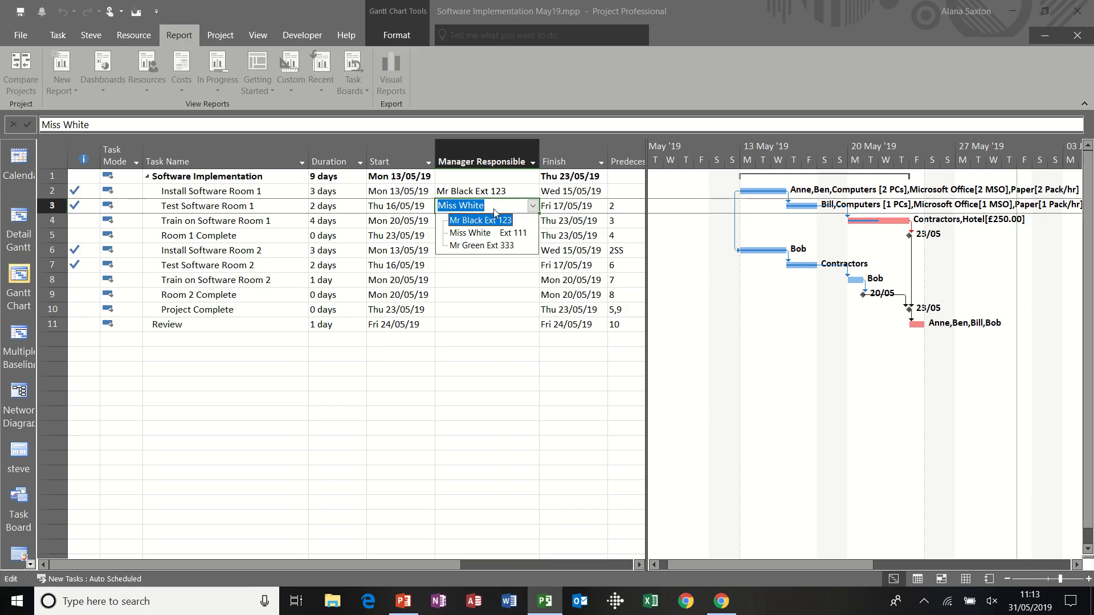
pyautogui.click(466, 278)
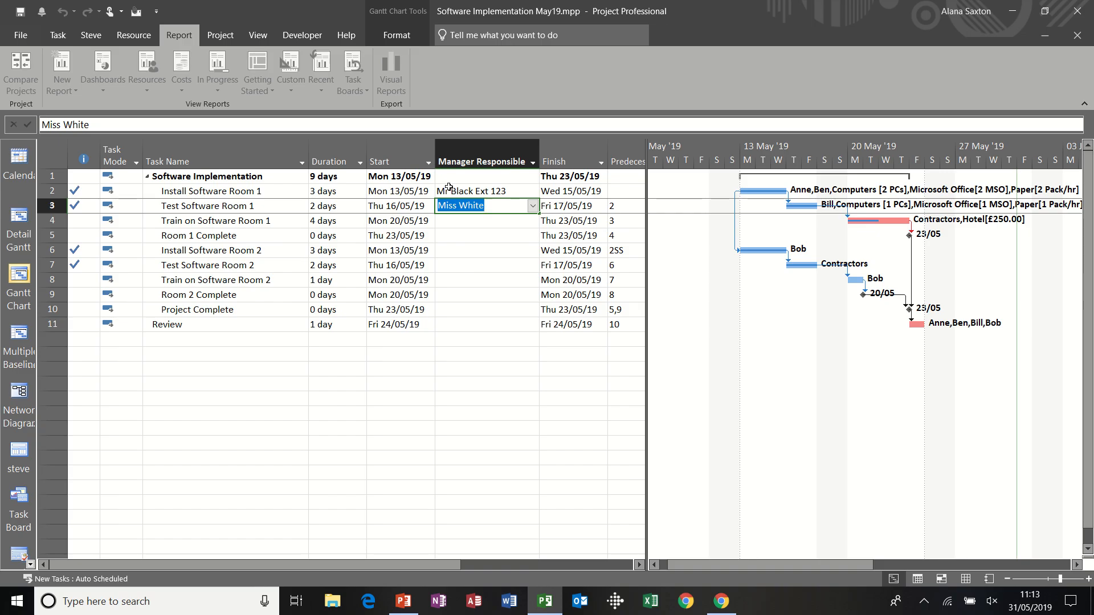
# Step: Clear the Manager Responsible entries for Install Software Room 1 and Test Software Room 1
pyautogui.moveTo(452, 192); pyautogui.dragTo(449, 205)
pyautogui.press('Delete')
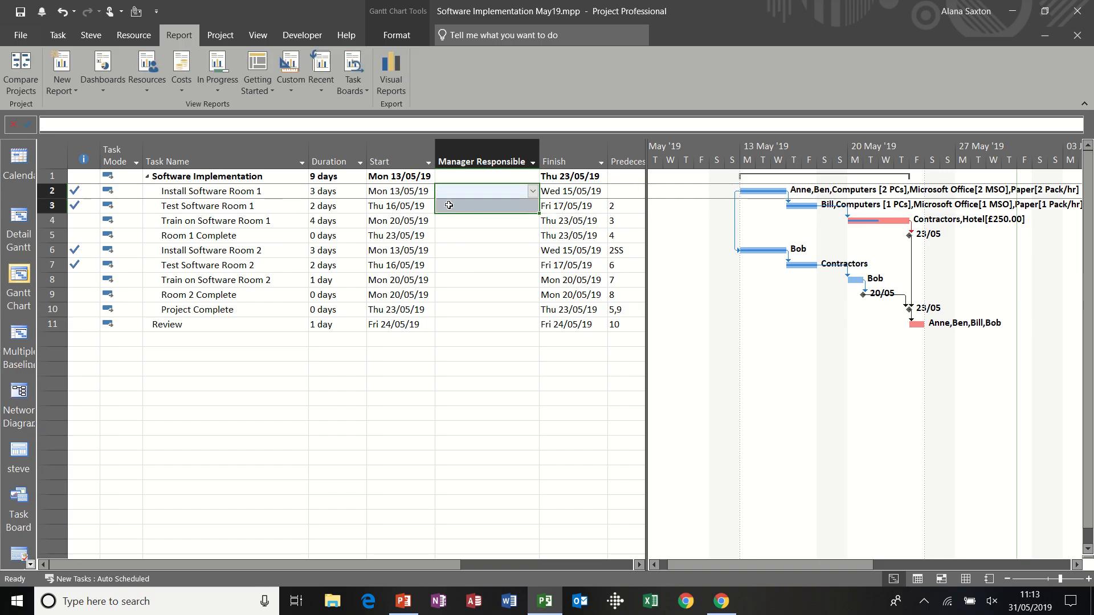
pyautogui.click(459, 247)
# Step: Assign the first manager on the lookup list to the Software Implementation summary task
pyautogui.click(464, 177)
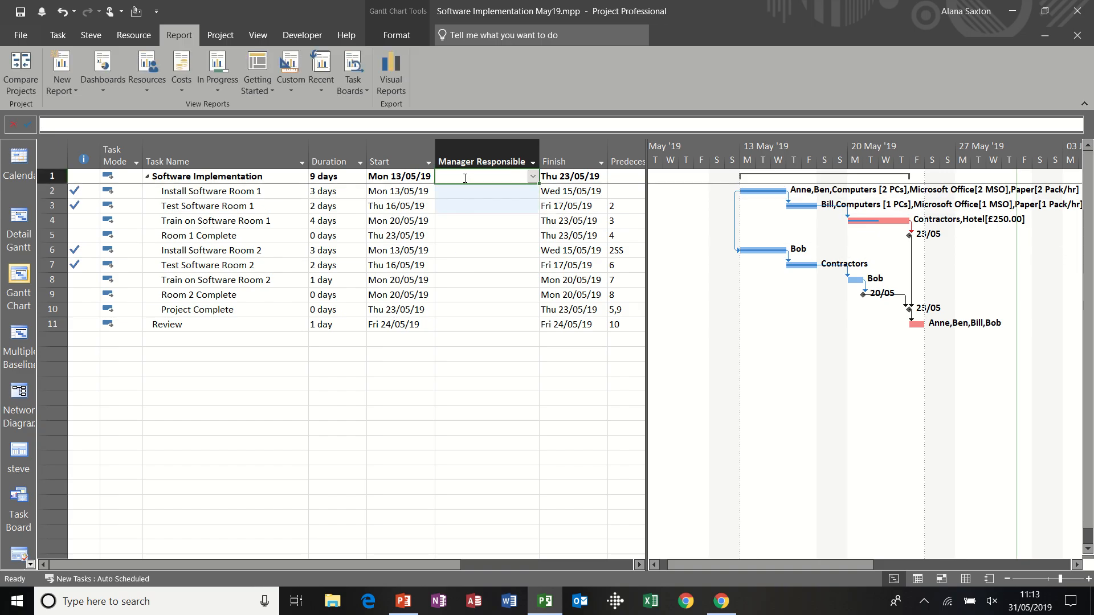
pyautogui.click(532, 176)
pyautogui.click(497, 190)
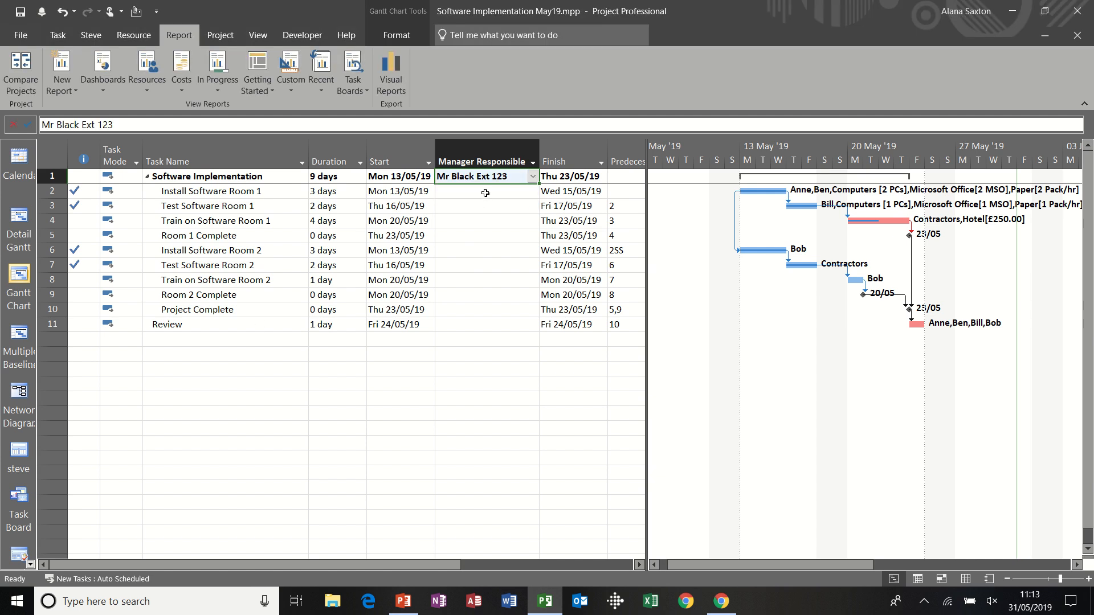
pyautogui.click(485, 193)
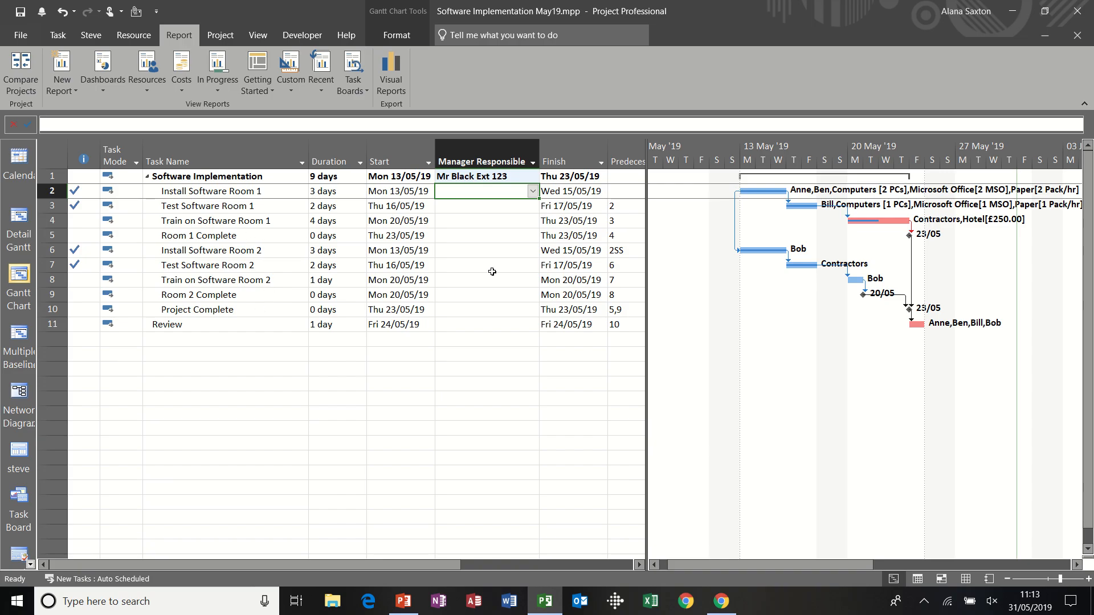
pyautogui.click(494, 253)
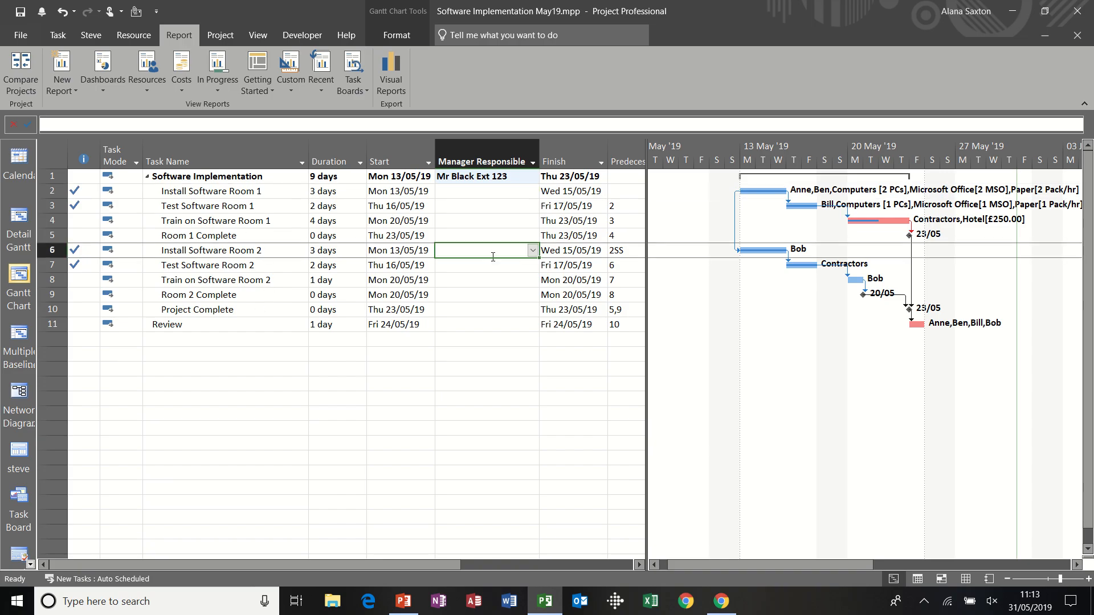
# Step: Rename the custom task text field Text2 as Budget Status
pyautogui.rightClick(467, 146)
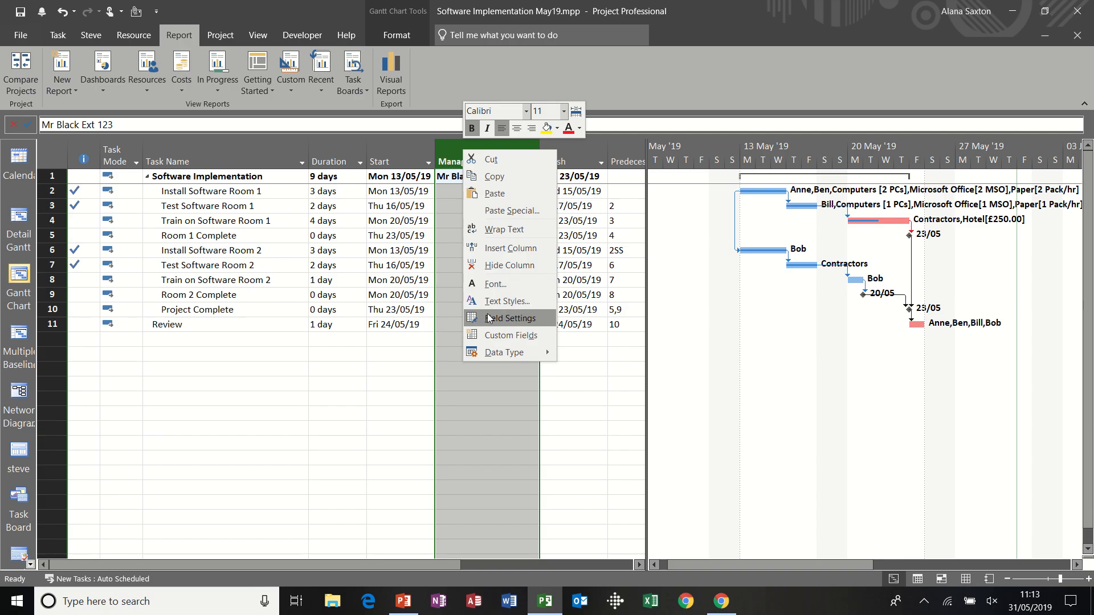
pyautogui.click(487, 336)
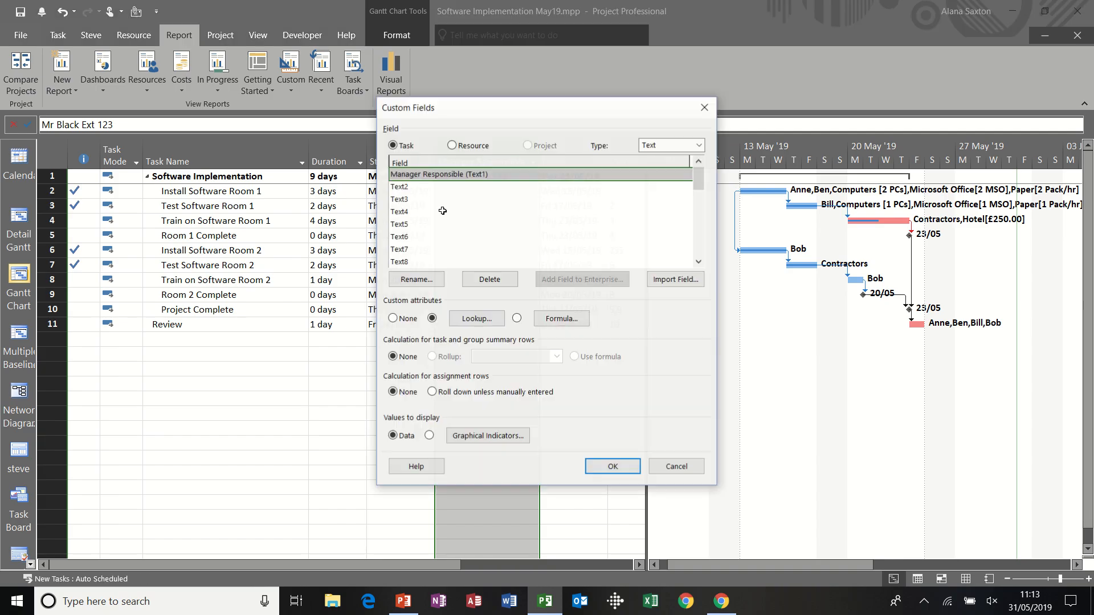
pyautogui.click(409, 188)
pyautogui.click(416, 279)
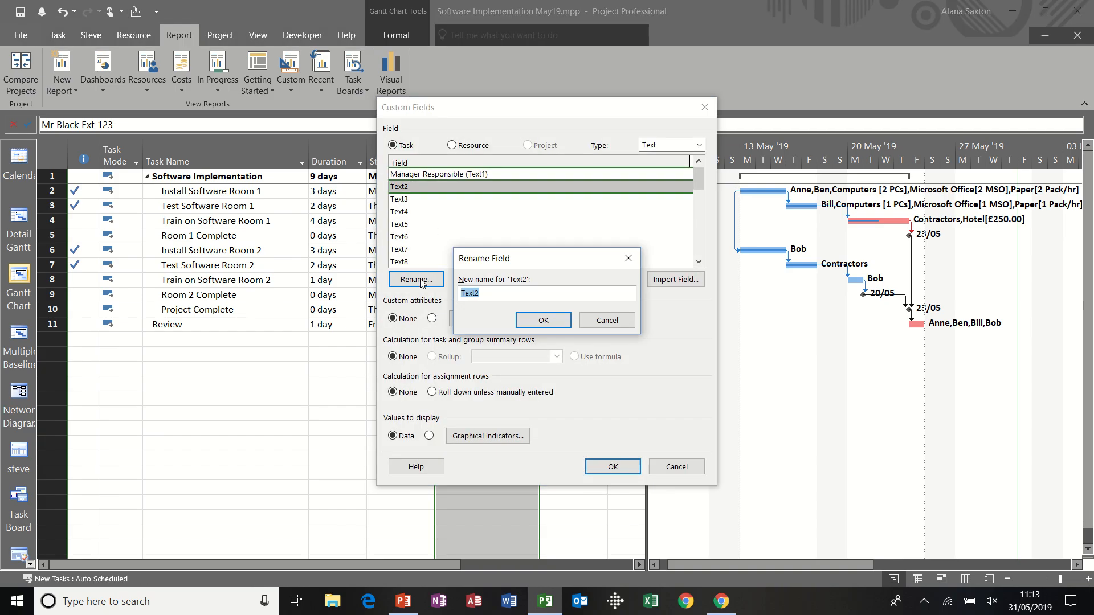
pyautogui.write('Budget Status')
pyautogui.click(532, 318)
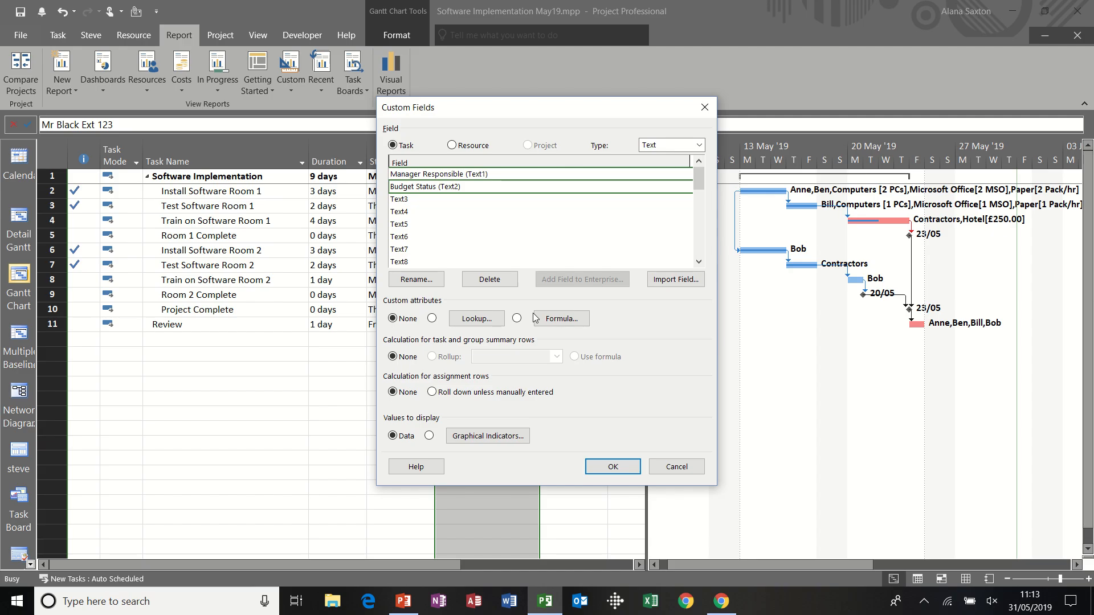
# Step: Start a formula for the Budget Status field with the IIf function and remove its placeholder arguments
pyautogui.click(567, 319)
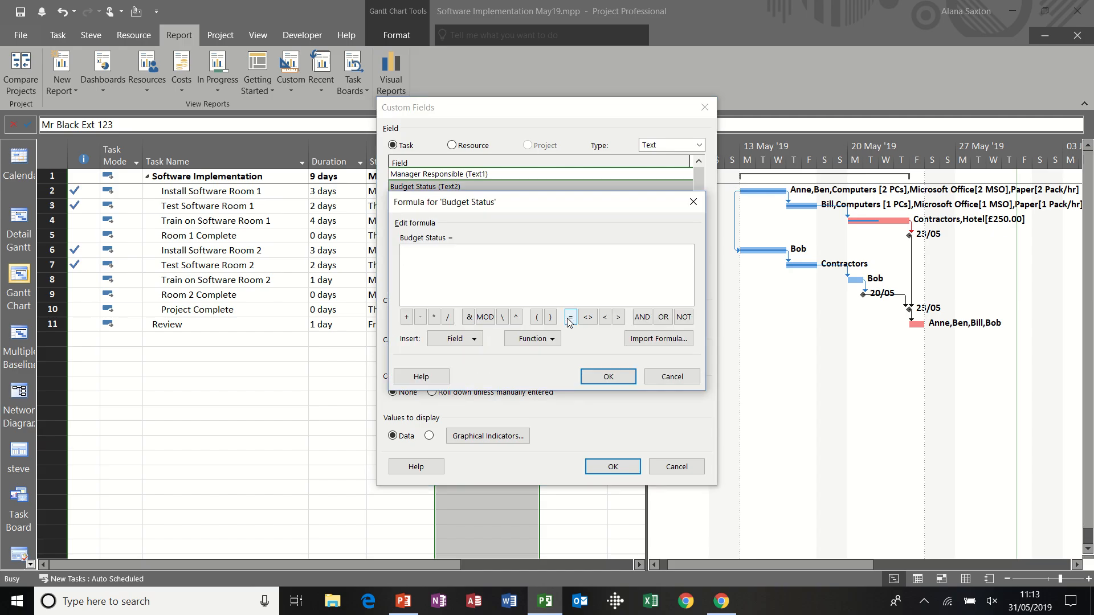
pyautogui.click(544, 342)
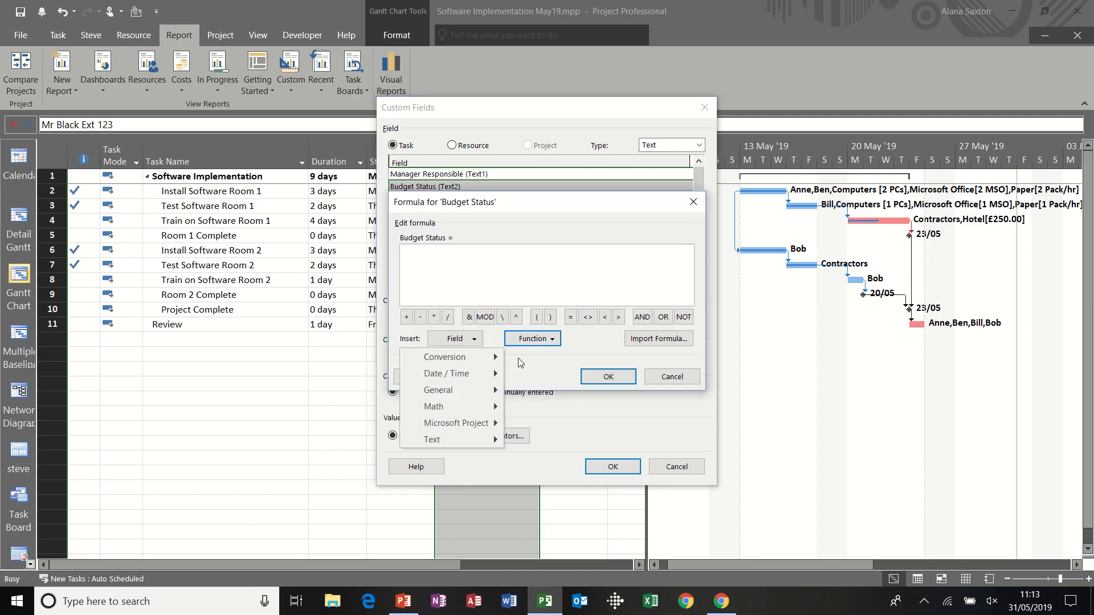
pyautogui.moveTo(491, 391)
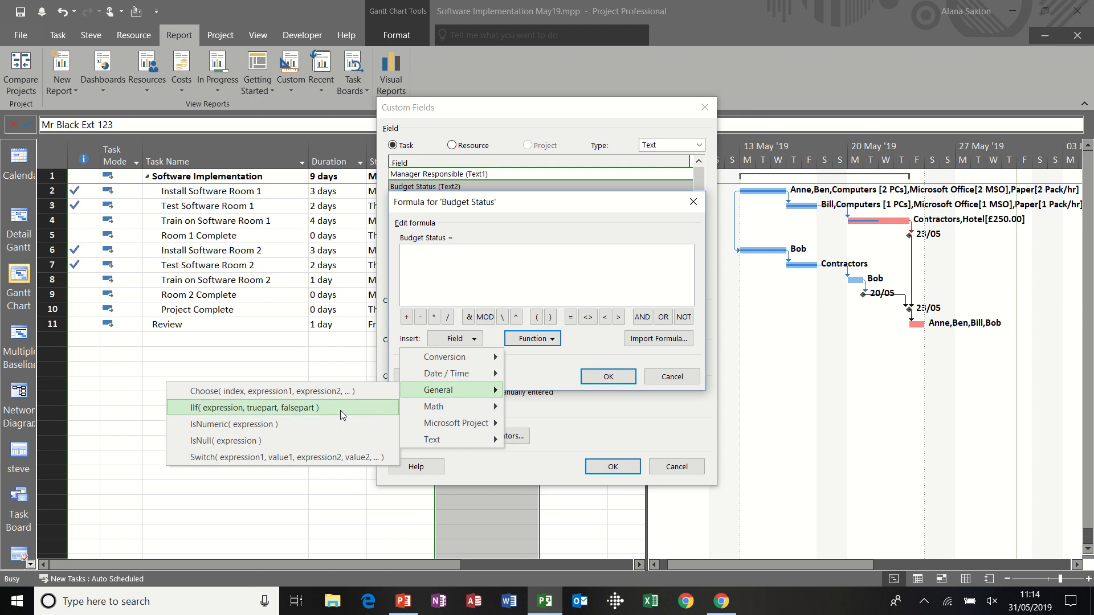
pyautogui.click(323, 410)
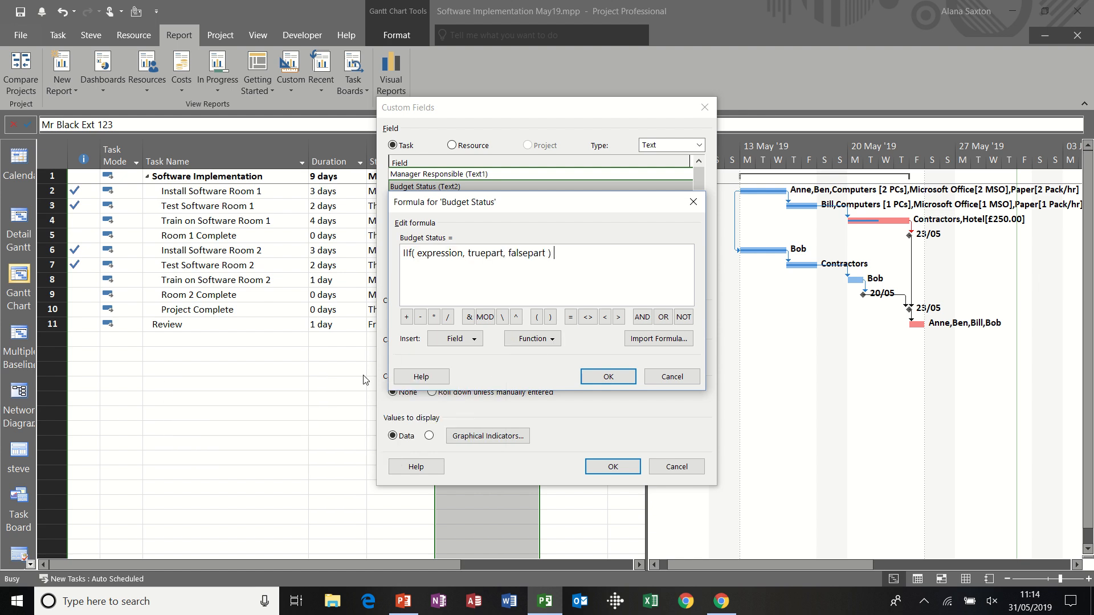
pyautogui.moveTo(546, 253); pyautogui.dragTo(420, 256)
pyautogui.press('Delete')
# Step: Enter the condition [Actual Cost] > [Baseline Cost] inside the IIf function, using the project's cost fields
pyautogui.click(475, 340)
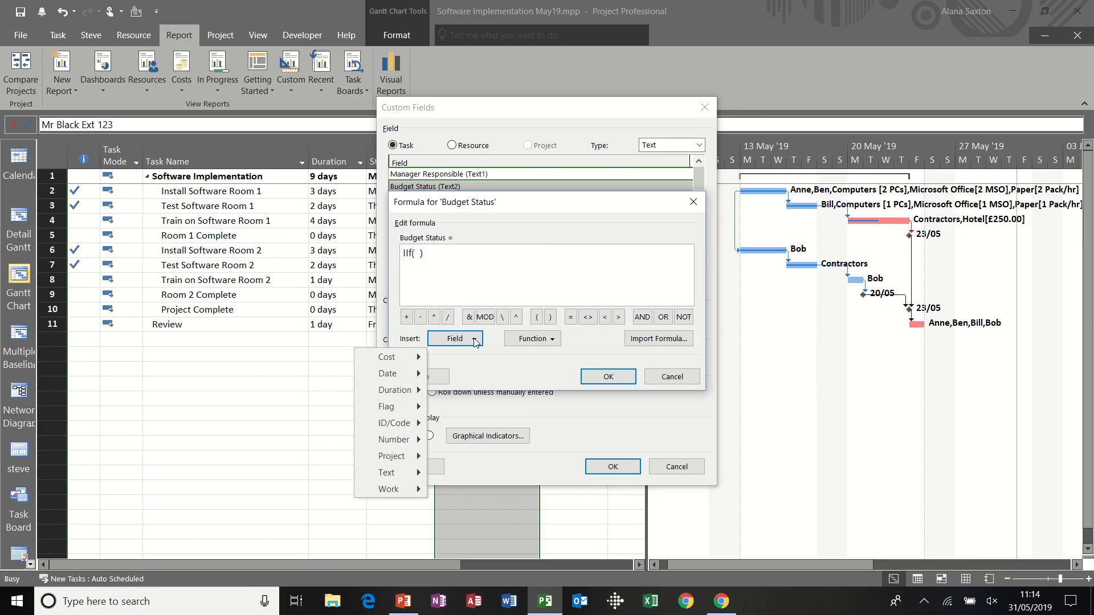
pyautogui.moveTo(393, 358)
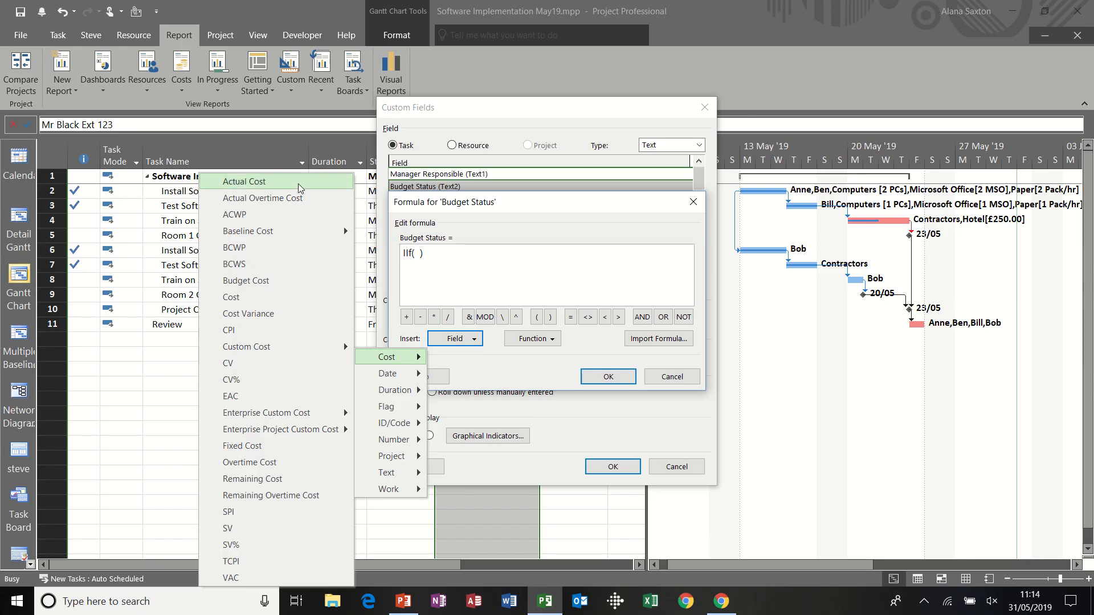
pyautogui.click(263, 182)
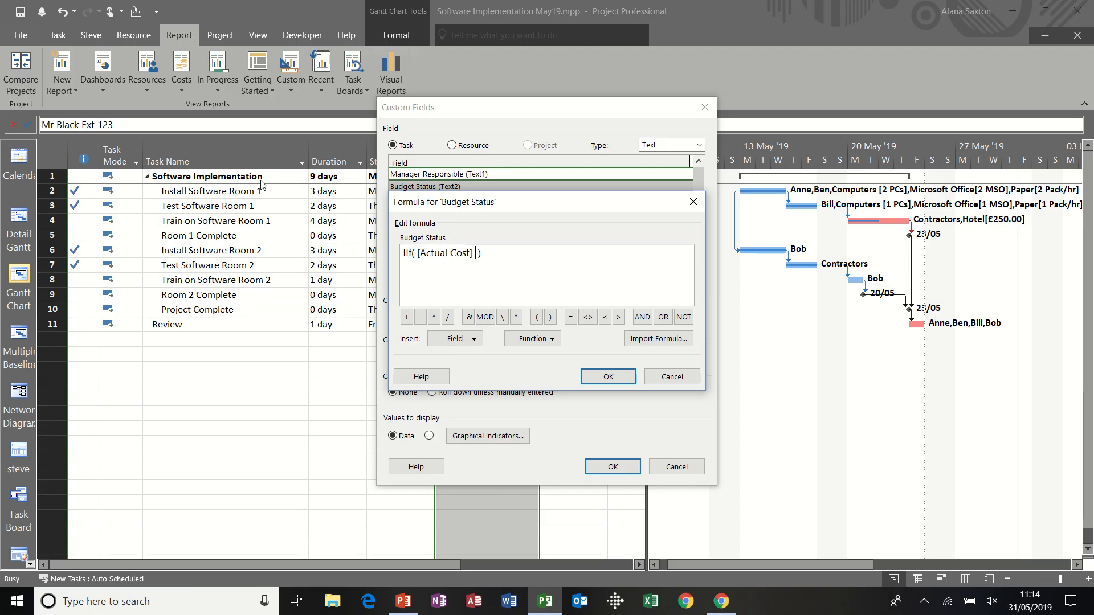
pyautogui.write('>')
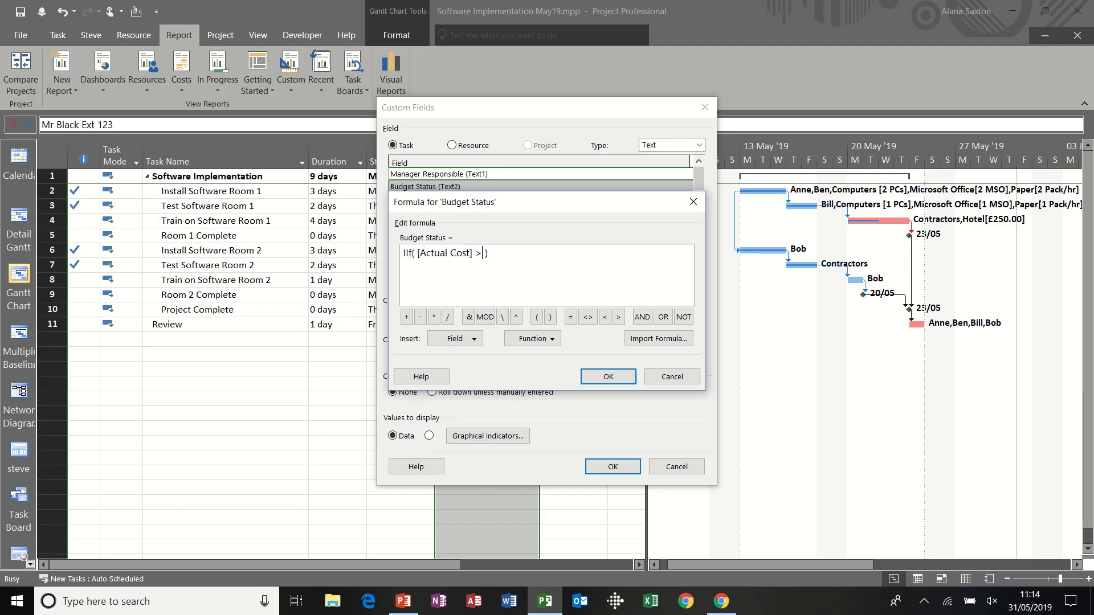
pyautogui.click(459, 338)
pyautogui.moveTo(418, 358)
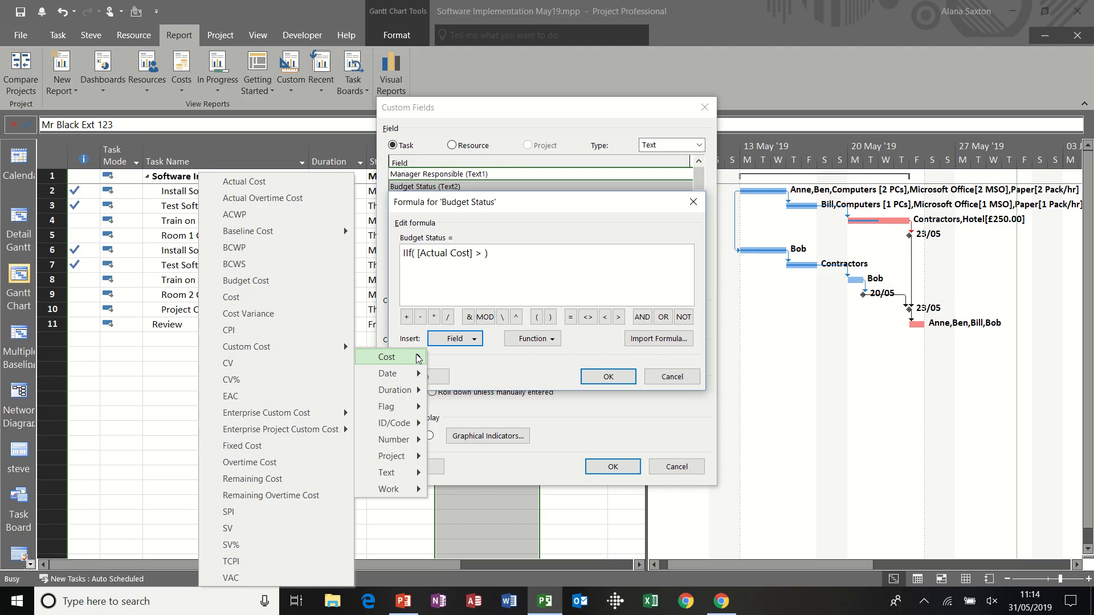
pyautogui.moveTo(287, 234)
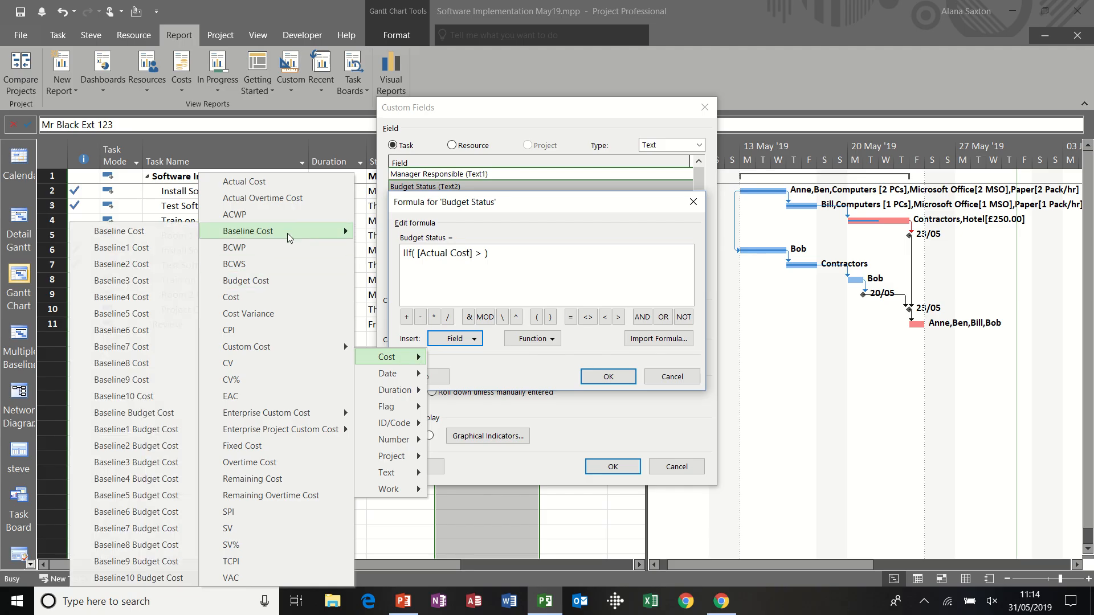
pyautogui.click(156, 234)
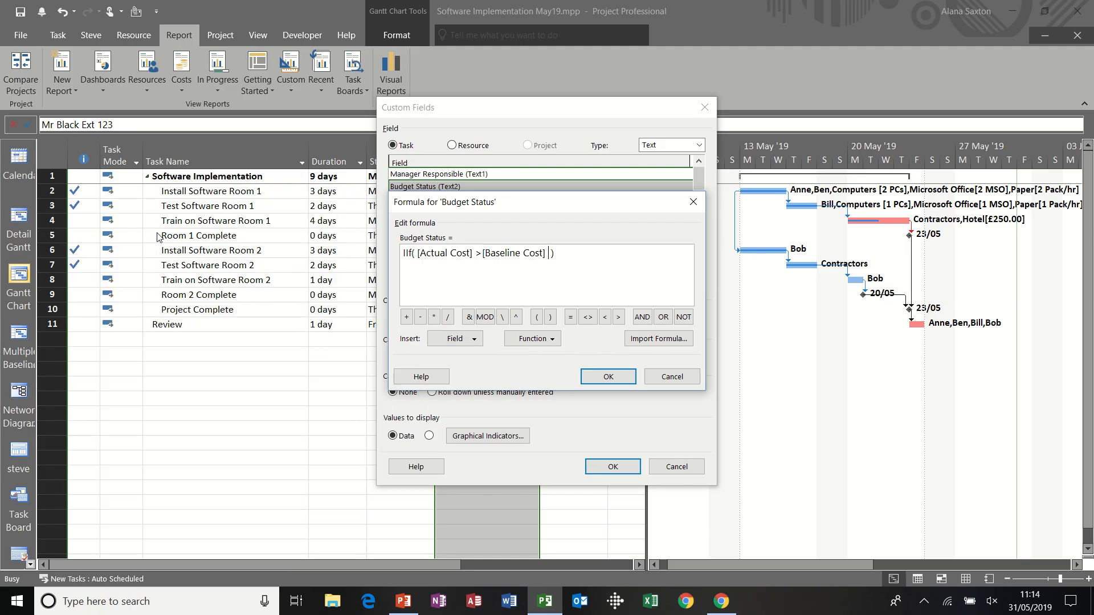
# Step: Complete the formula with the results "Over Budget" and "Within Budget", then accept replacing the field's data with calculated values
pyautogui.write(',"Over Budget","Within Budget')
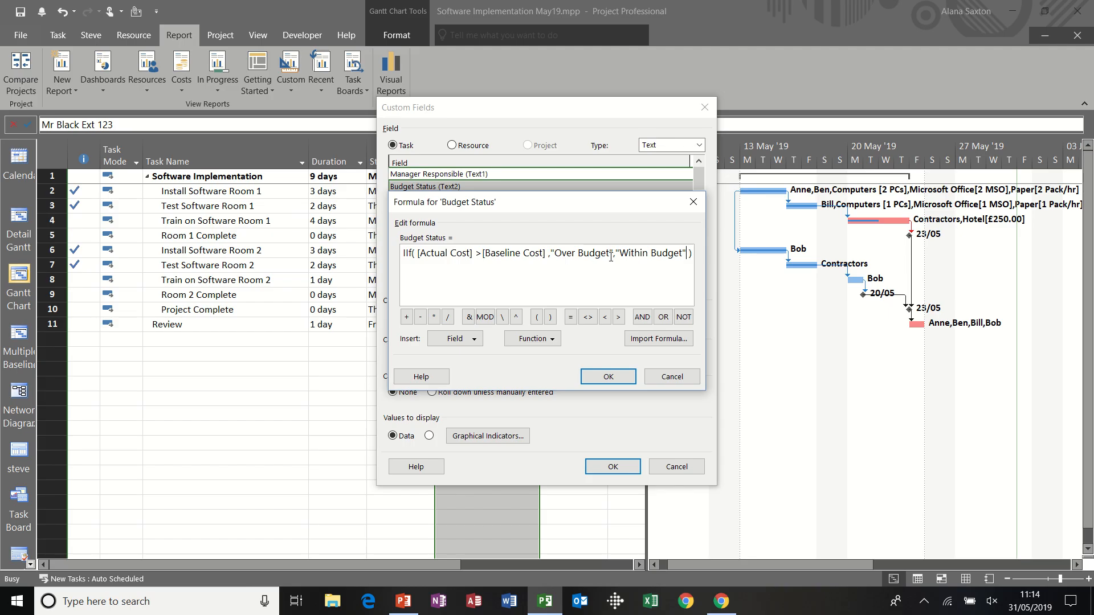
pyautogui.click(596, 379)
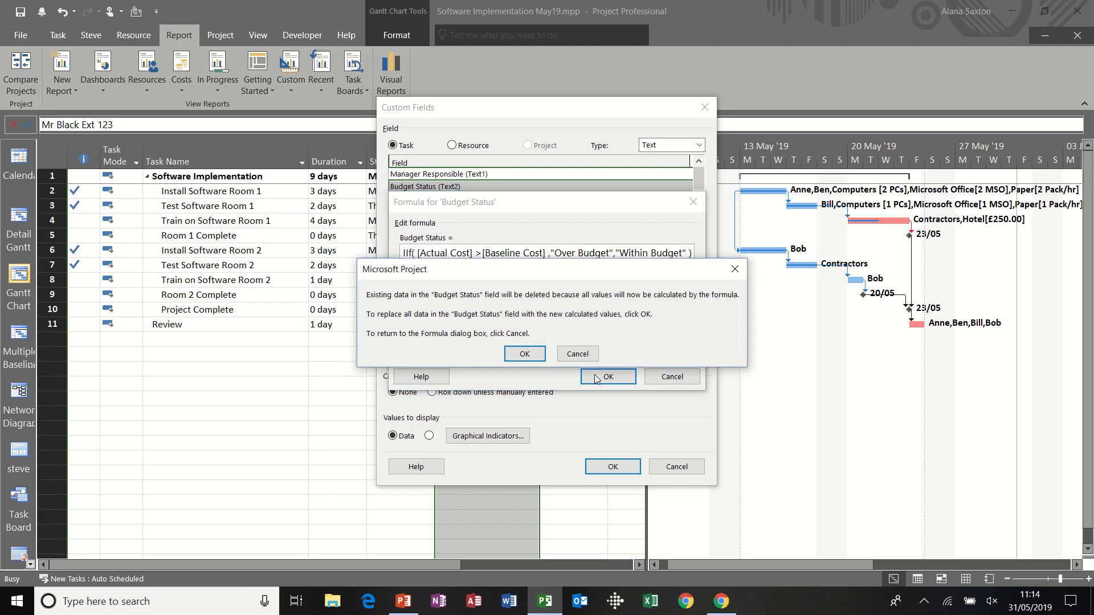
pyautogui.click(527, 357)
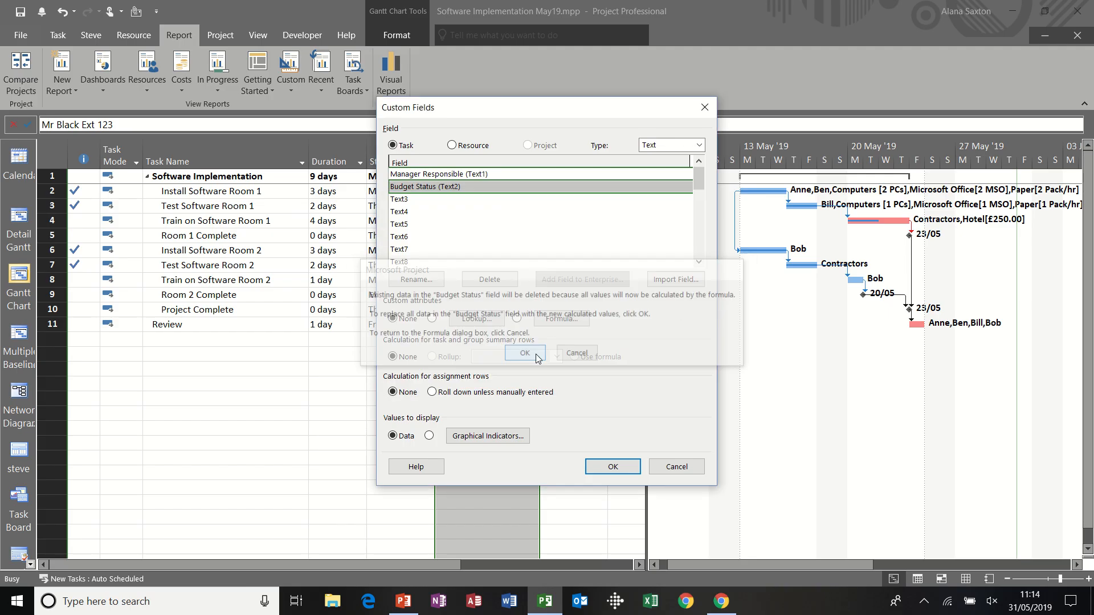
pyautogui.click(612, 467)
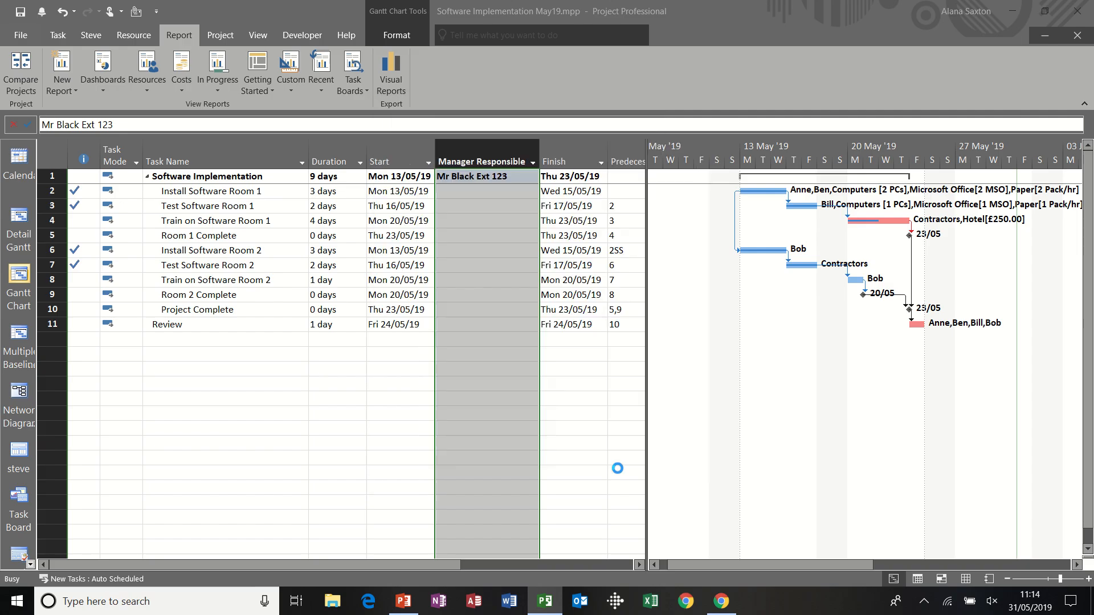
# Step: Insert the Text2 (Budget Status) field as a column before Manager Responsible and select the Install Software Room 1 value
pyautogui.rightClick(505, 161)
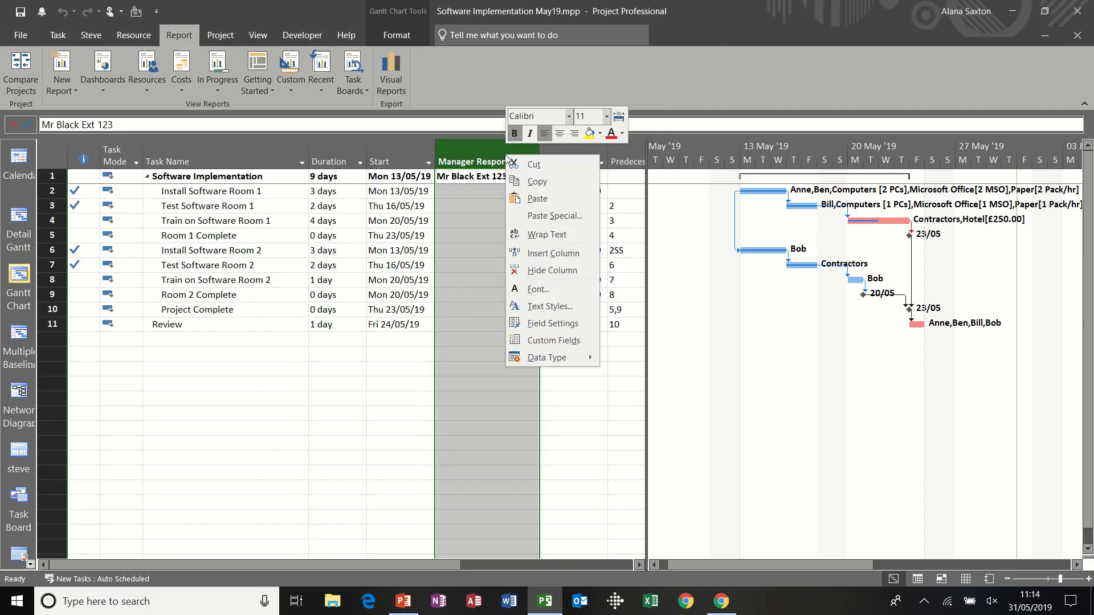
pyautogui.click(532, 253)
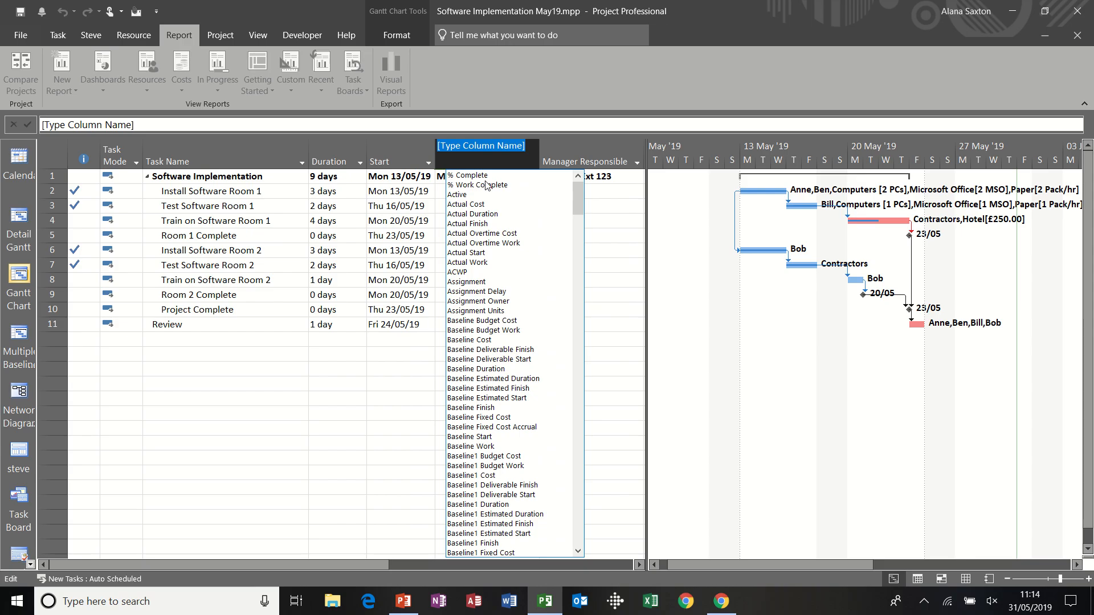
pyautogui.write('task Calendar')
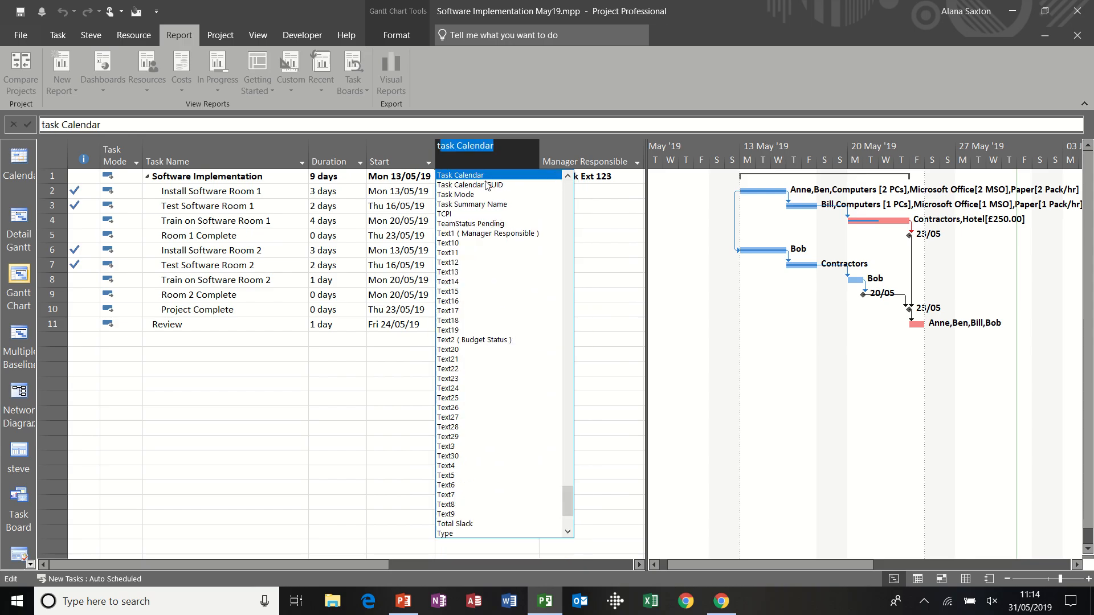
pyautogui.click(470, 340)
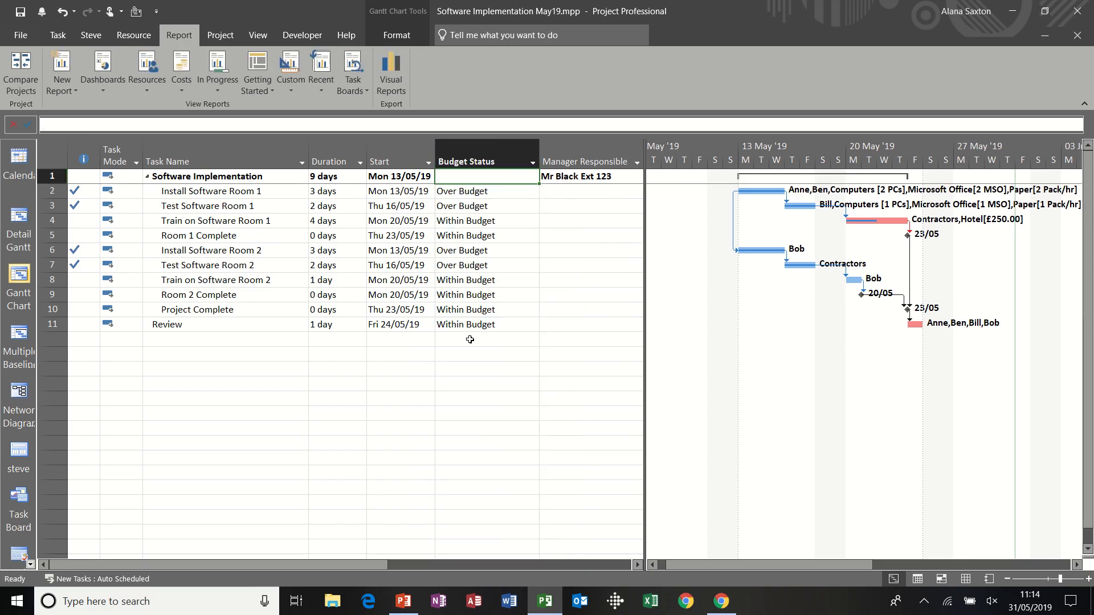
pyautogui.click(493, 191)
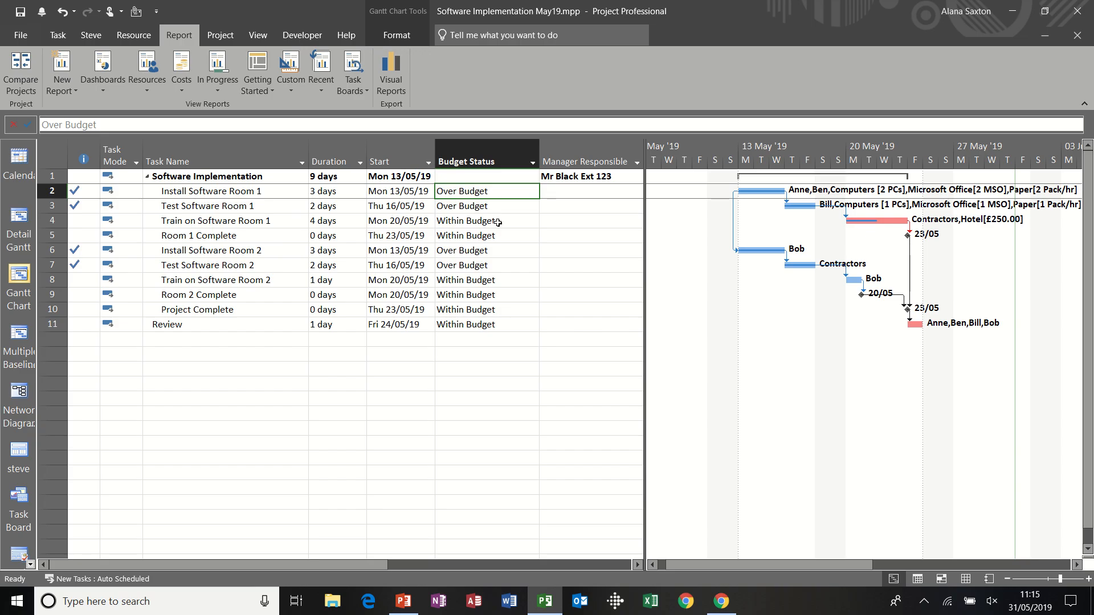
# Step: Add a graphical indicator test to Budget Status for nonsummary rows that equals "within budget"
pyautogui.rightClick(467, 151)
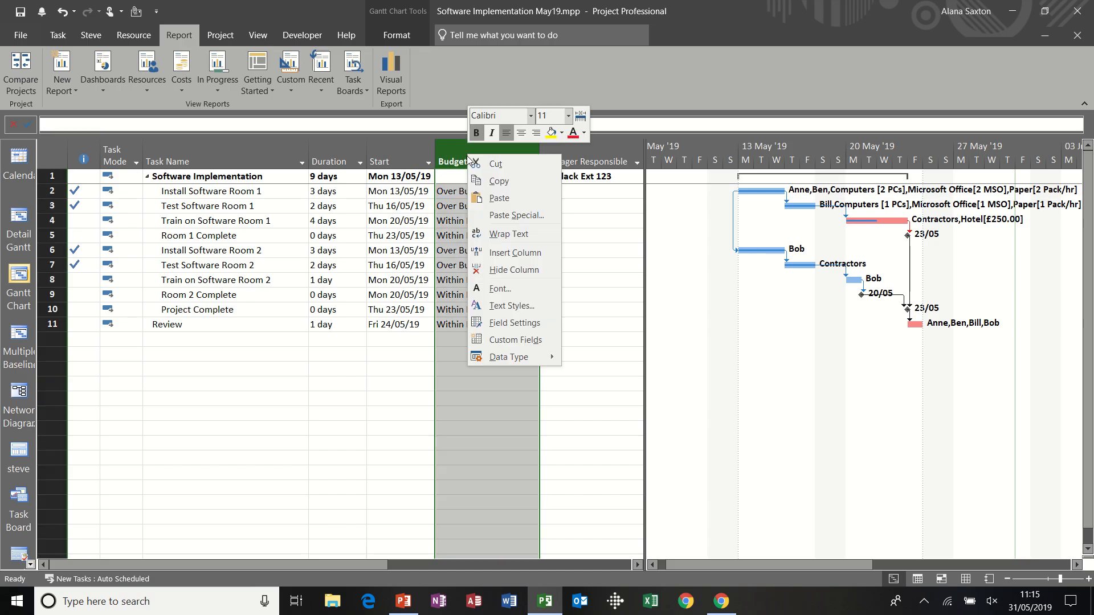
pyautogui.click(492, 339)
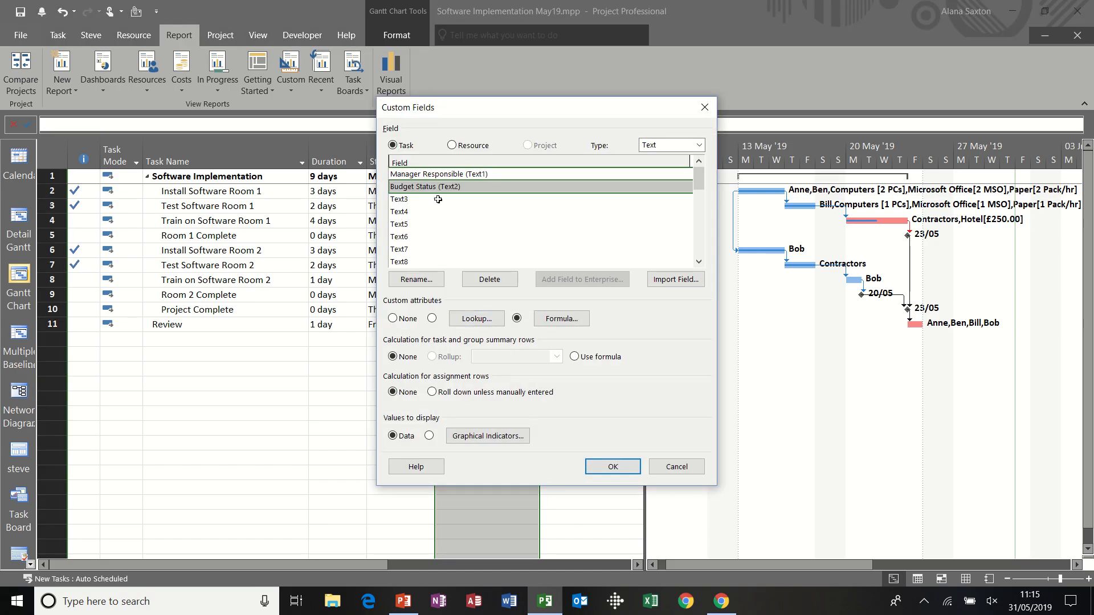
pyautogui.click(437, 189)
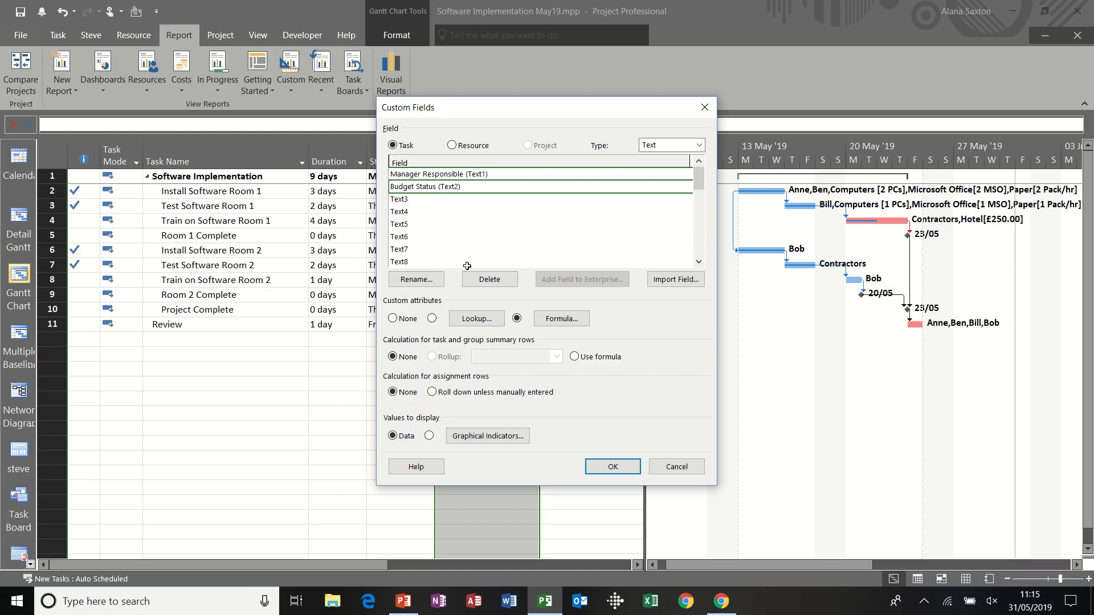
pyautogui.click(488, 436)
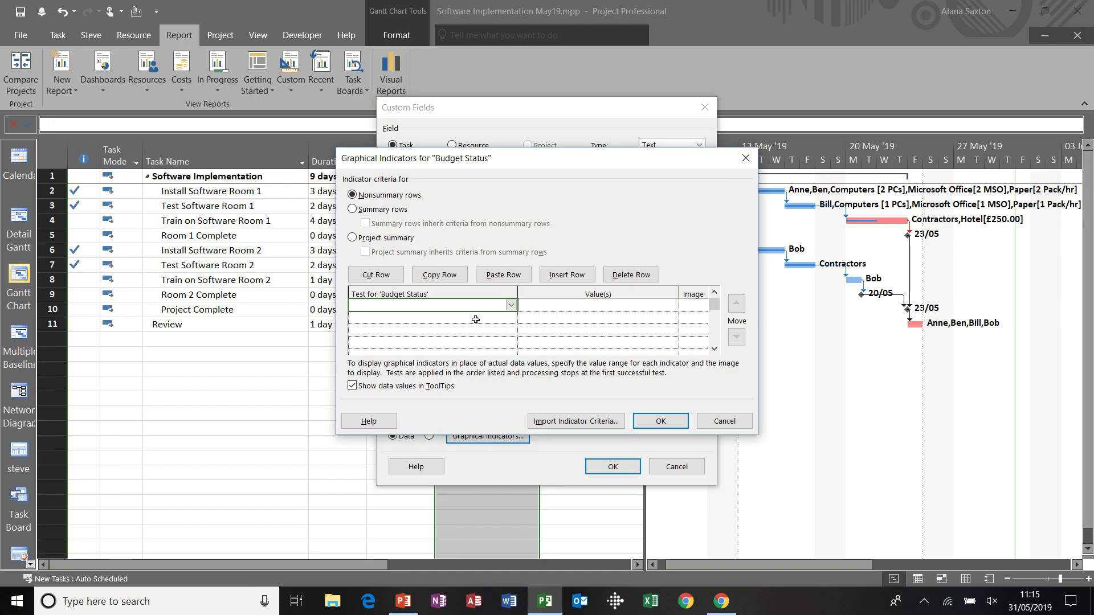
pyautogui.click(511, 305)
pyautogui.click(493, 318)
pyautogui.press('Tab')
pyautogui.write('W')
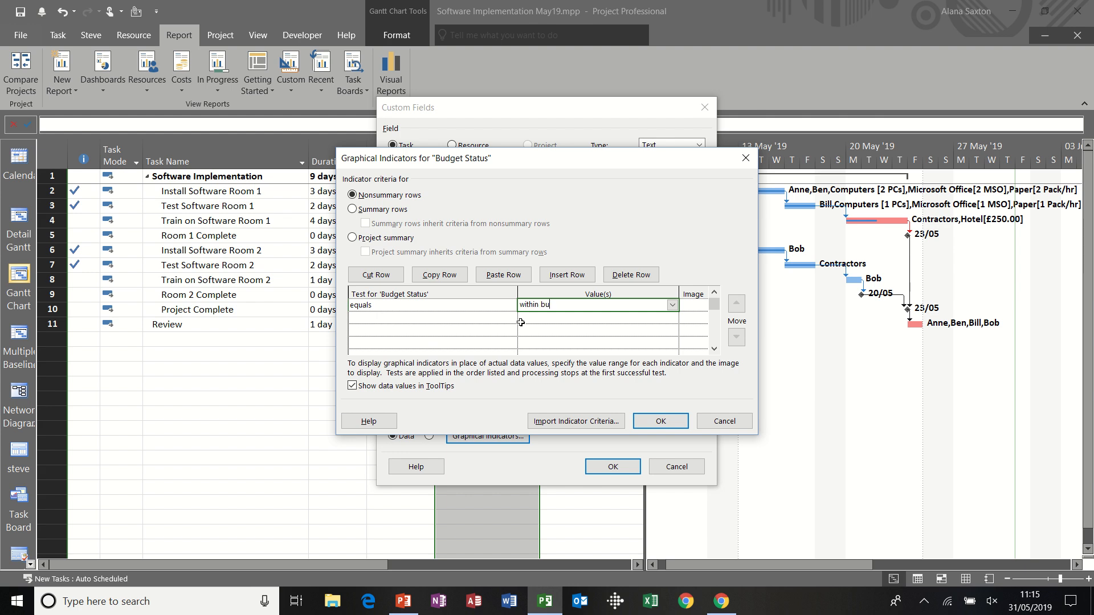
# Step: Assign the green smiley face image to the "within budget" indicator test
pyautogui.click(694, 308)
pyautogui.click(702, 308)
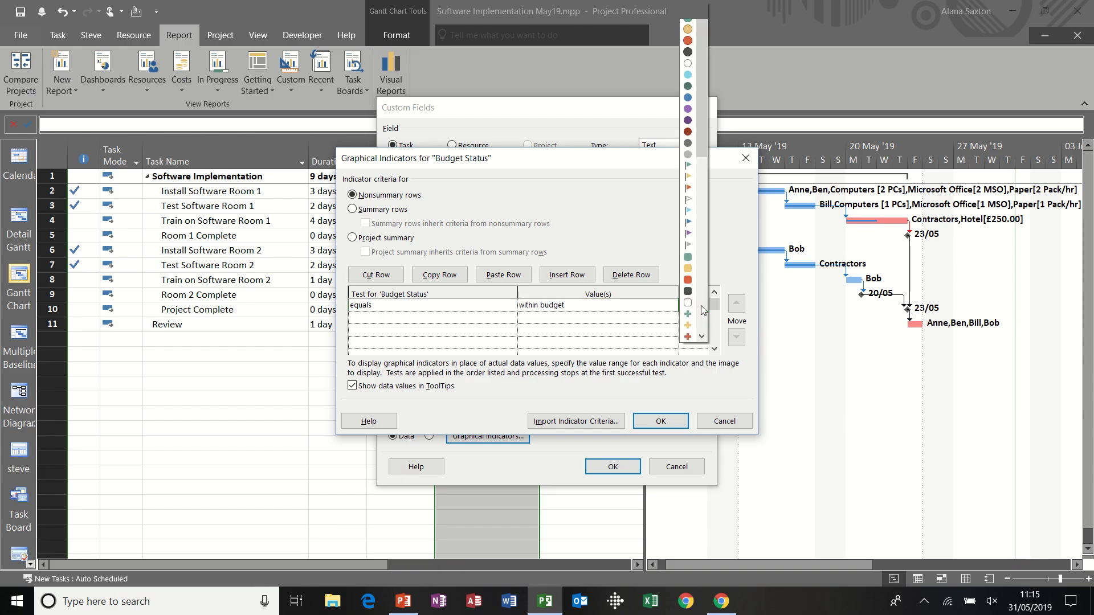
pyautogui.moveTo(705, 126); pyautogui.dragTo(718, 315)
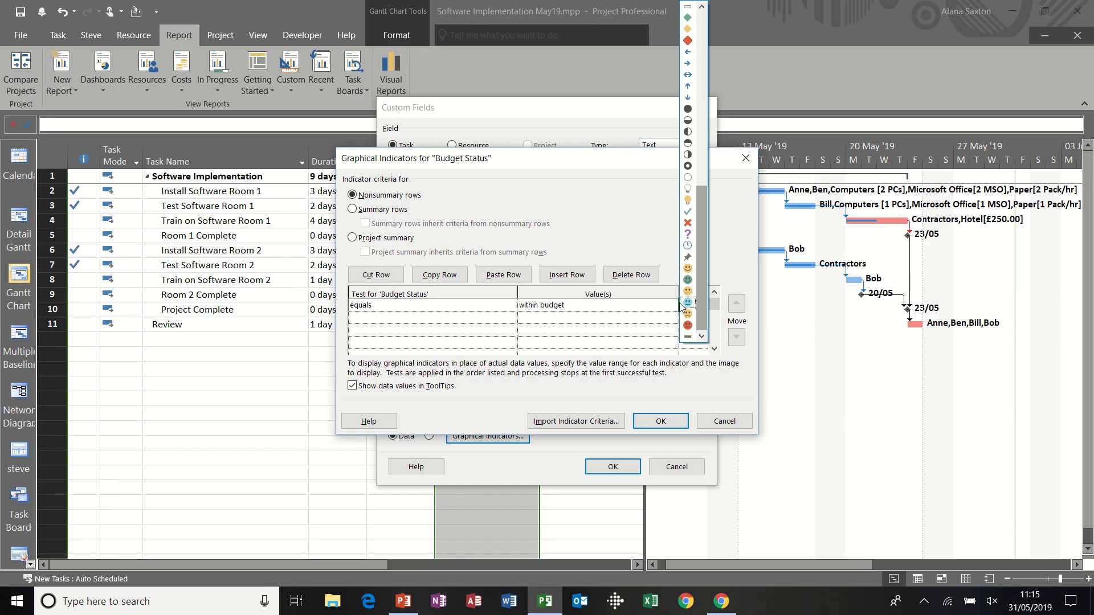
pyautogui.click(687, 279)
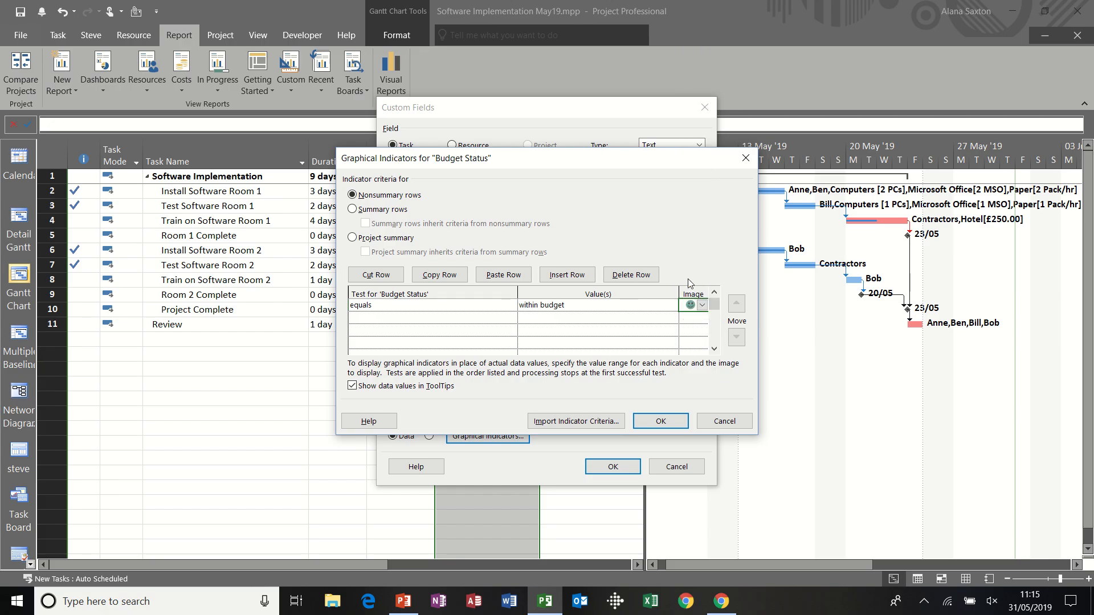
# Step: Add a second Budget Status indicator test for nonsummary rows that equals "over budget"
pyautogui.click(420, 317)
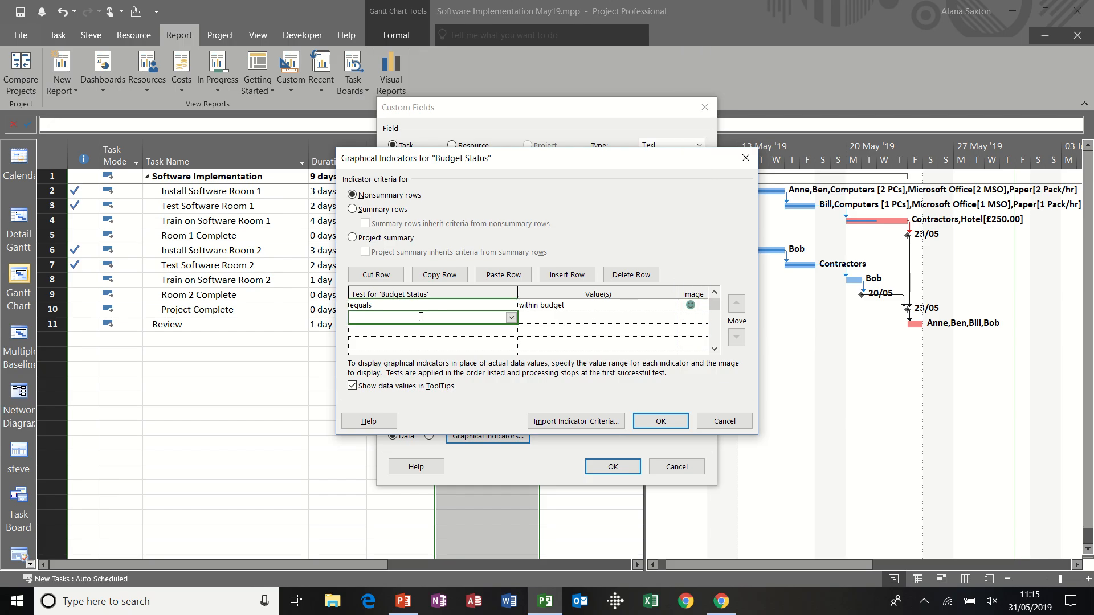
pyautogui.click(510, 318)
pyautogui.click(498, 326)
pyautogui.click(534, 318)
pyautogui.write('over')
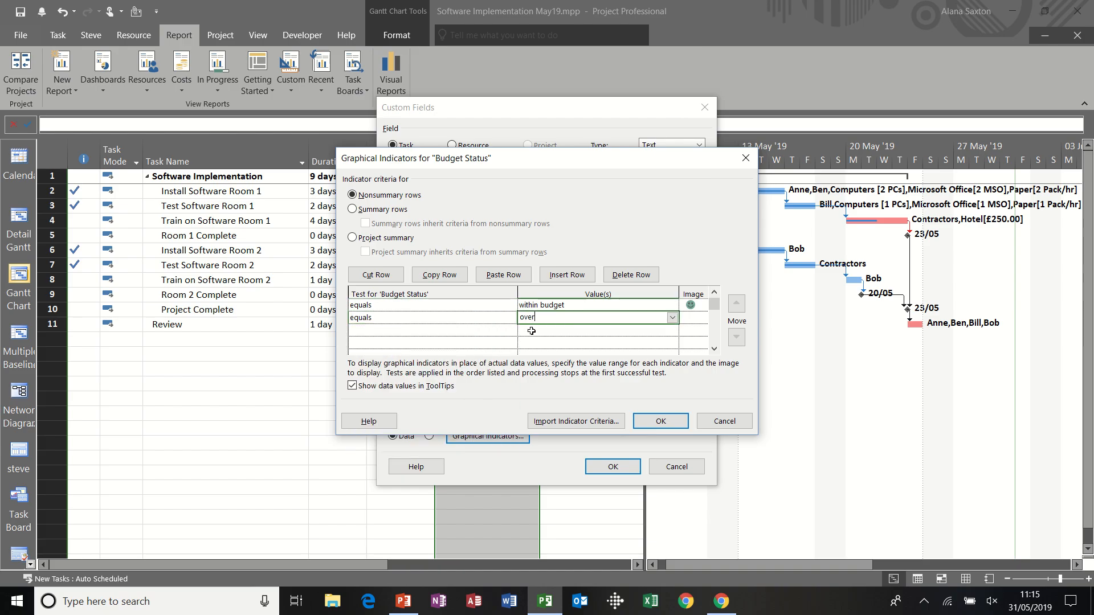
pyautogui.write(' budget')
# Step: Assign the red sad face image to the "over budget" test and accept the indicator and custom field settings
pyautogui.click(696, 318)
pyautogui.click(705, 316)
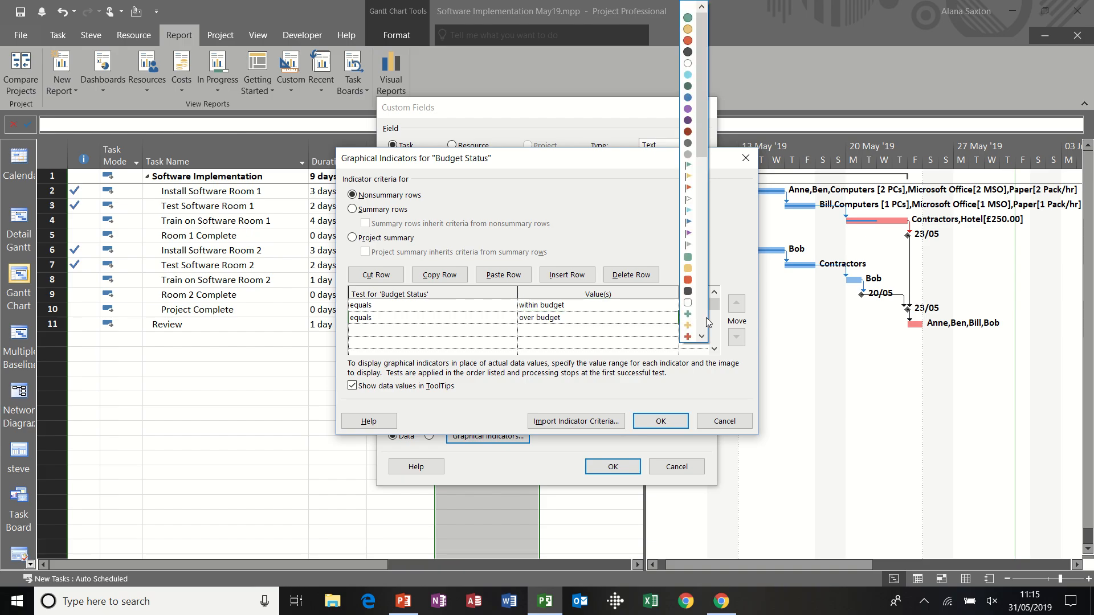
pyautogui.moveTo(699, 137); pyautogui.dragTo(706, 311)
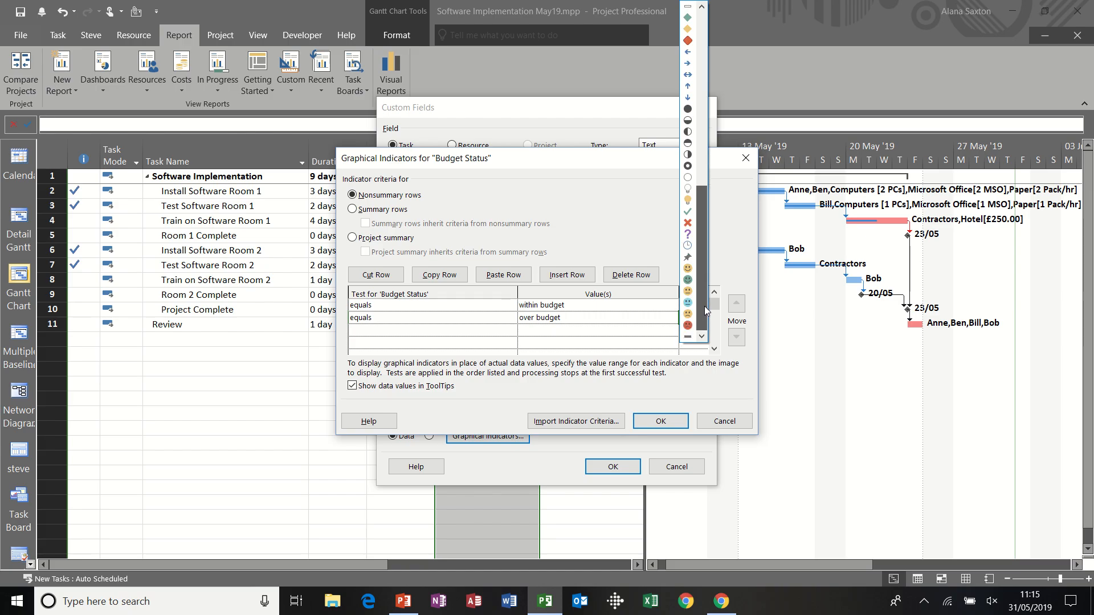
pyautogui.click(688, 324)
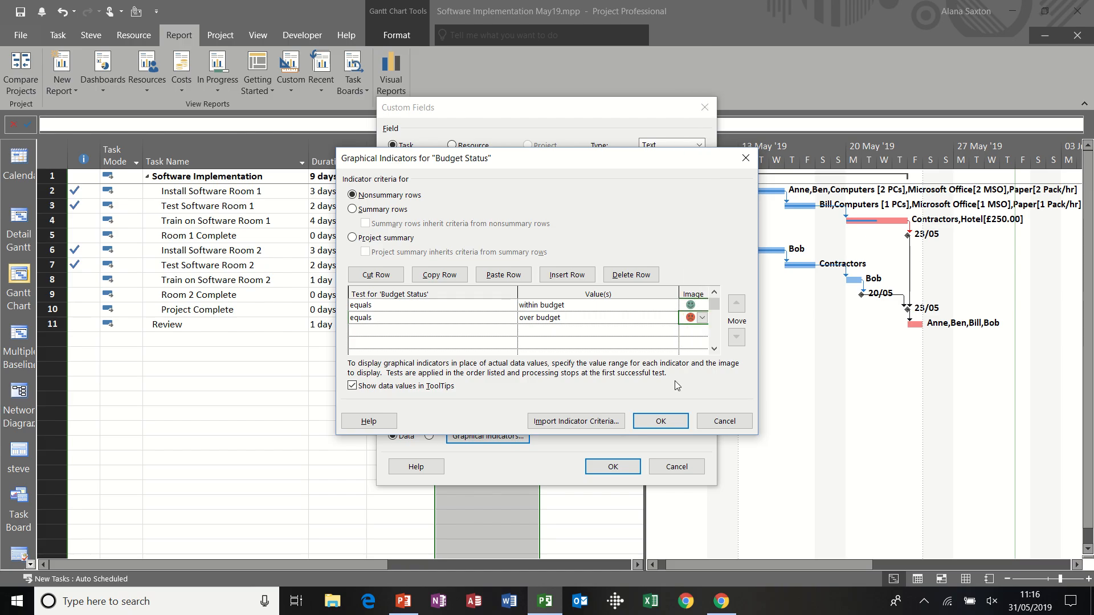
pyautogui.click(661, 421)
pyautogui.click(618, 463)
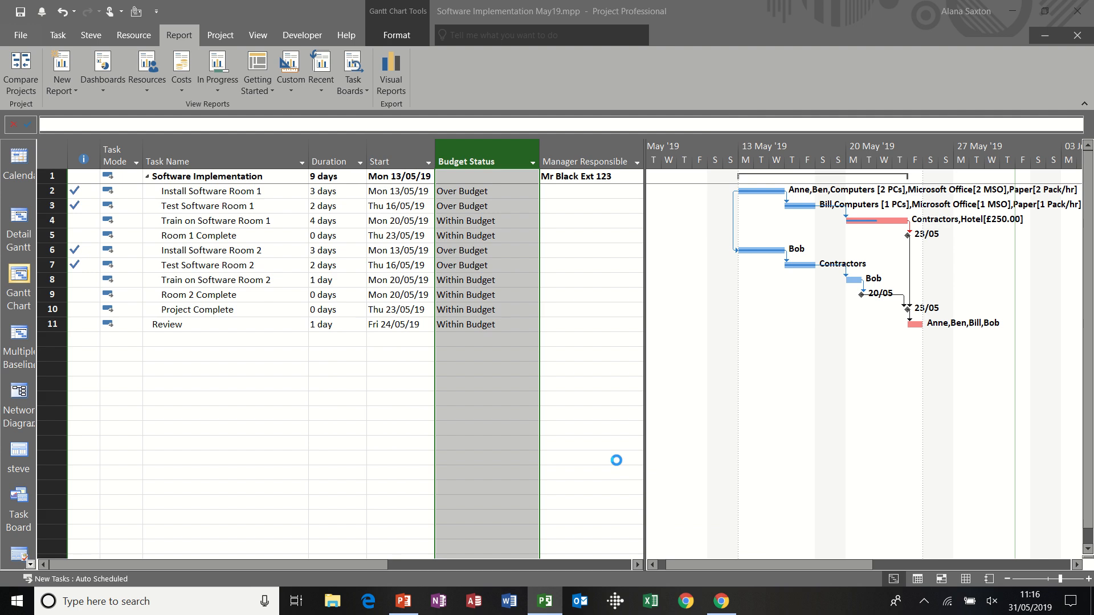
# Step: Fit the Budget Status column to its contents and check the data value behind the Test Software Room 2 indicator
pyautogui.click(521, 239)
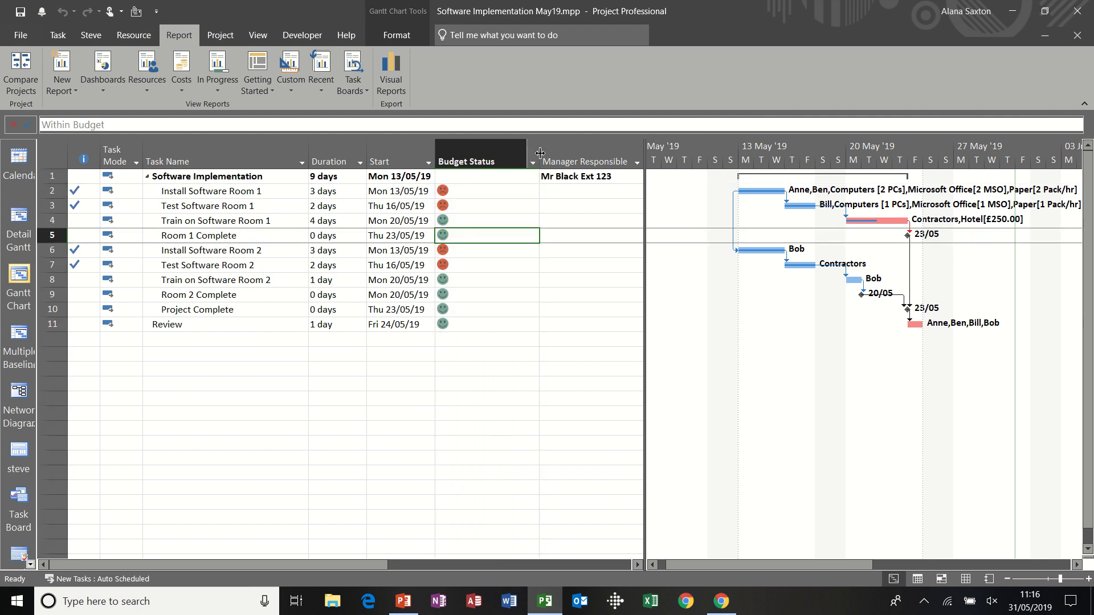
pyautogui.doubleClick(537, 160)
pyautogui.click(527, 205)
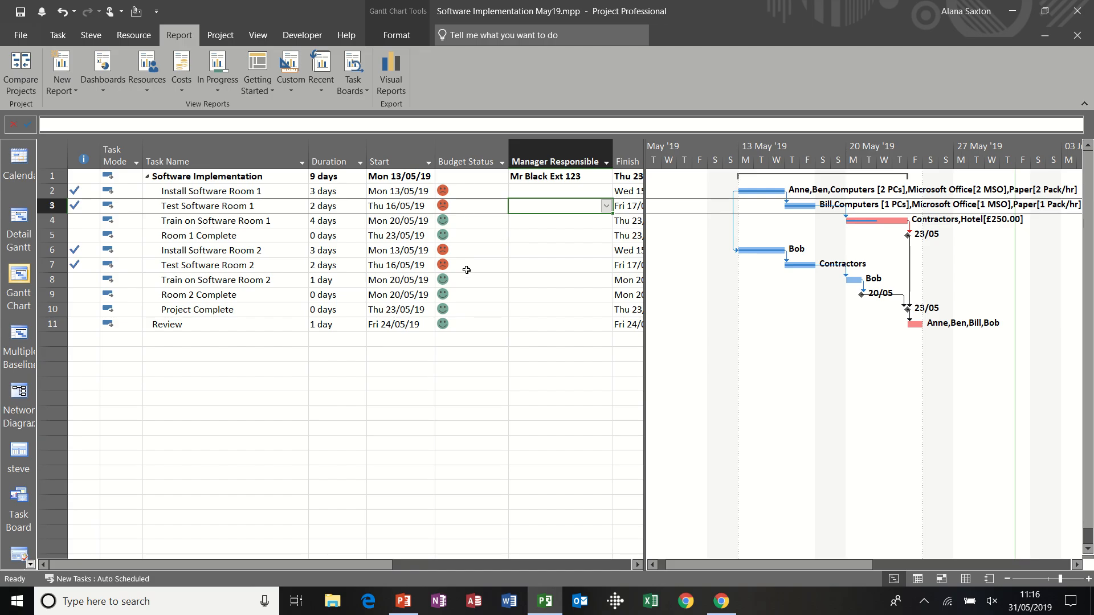
pyautogui.moveTo(466, 270)
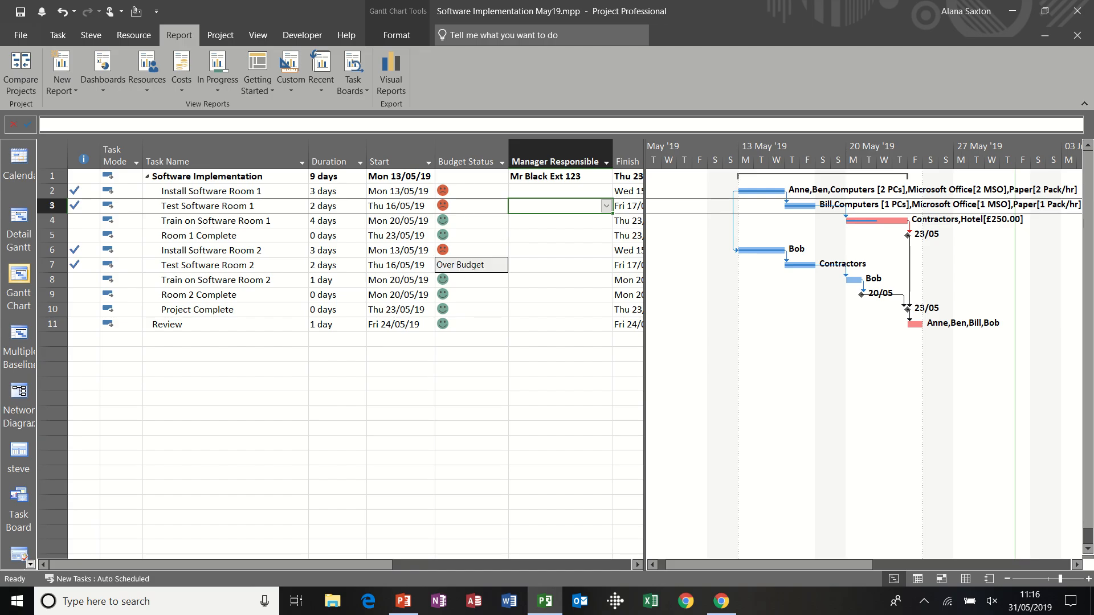
# Step: Rename the custom task field Text3 as Days Left
pyautogui.rightClick(522, 148)
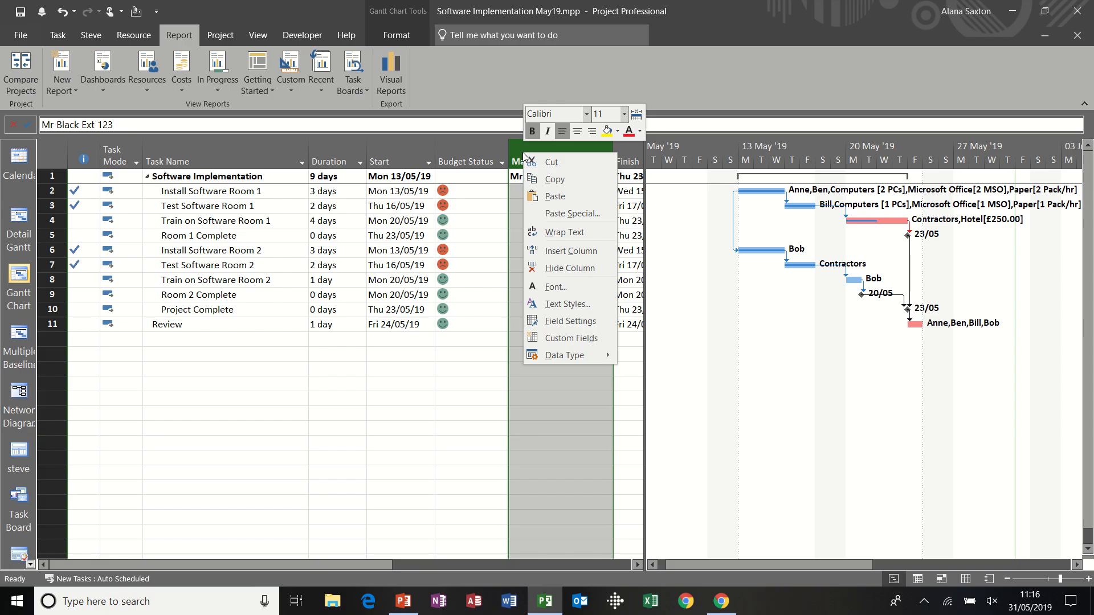
pyautogui.click(545, 339)
pyautogui.click(406, 199)
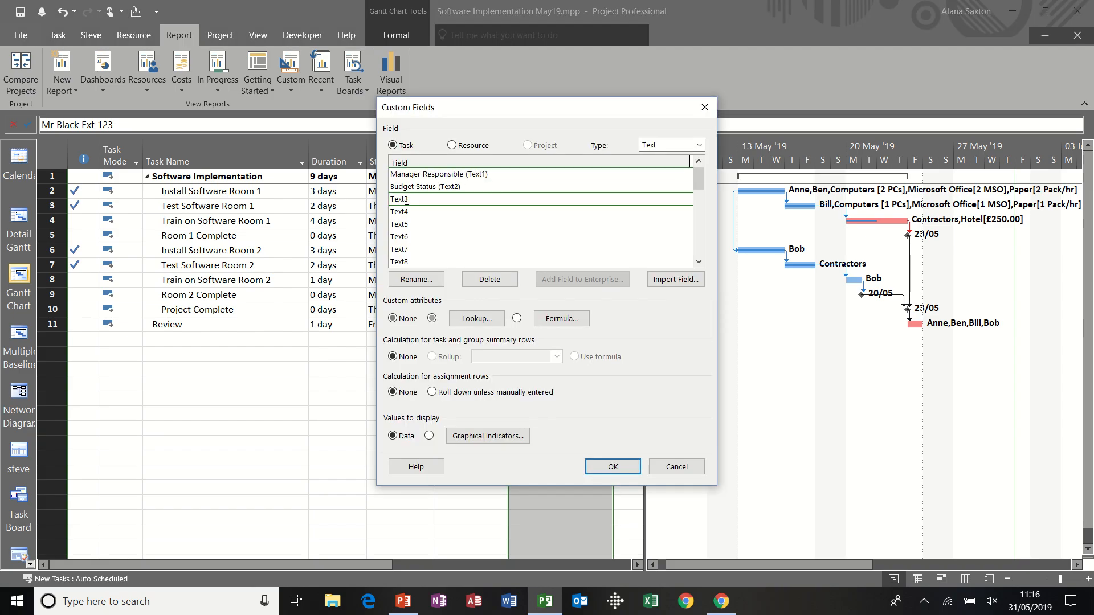
pyautogui.click(421, 280)
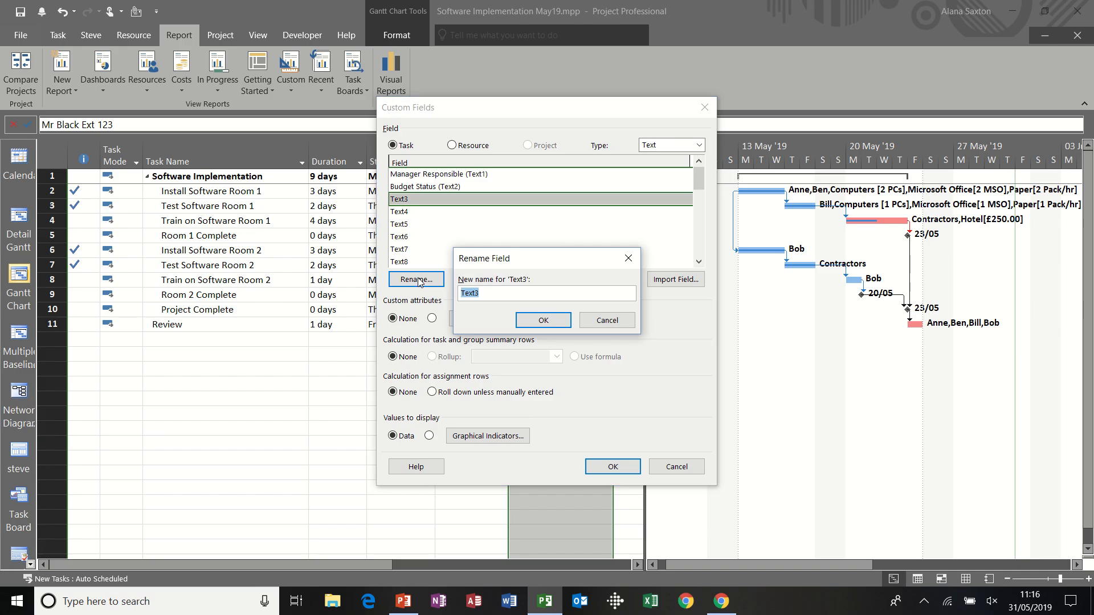
pyautogui.write('Days Left')
pyautogui.click(519, 322)
# Step: Start the Days Left formula with the DateDiff function, replacing its placeholder arguments with "d" and now()
pyautogui.click(557, 319)
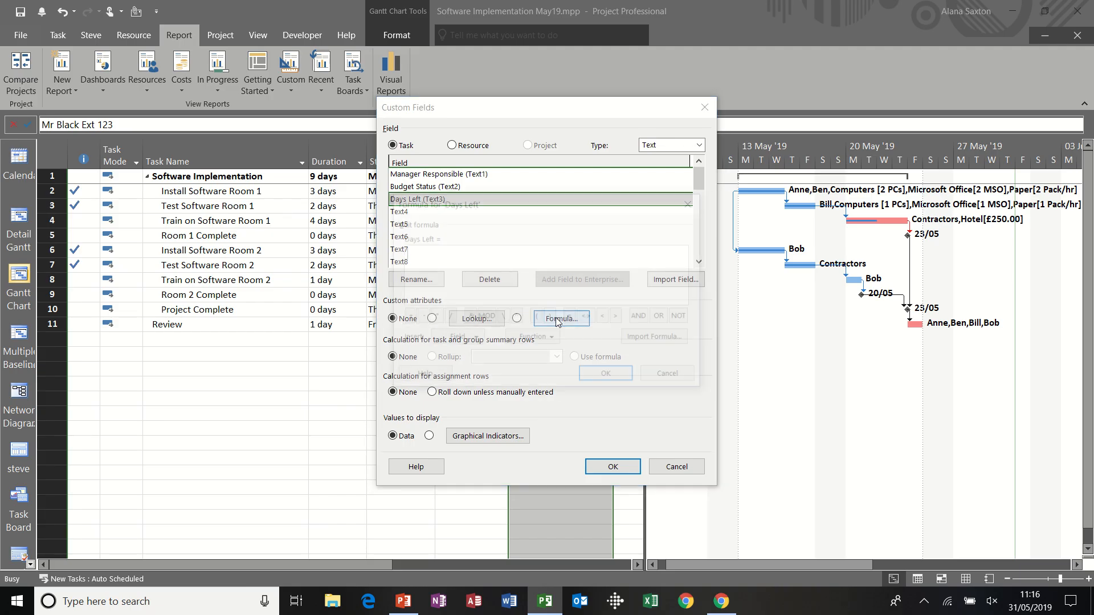
pyautogui.click(532, 338)
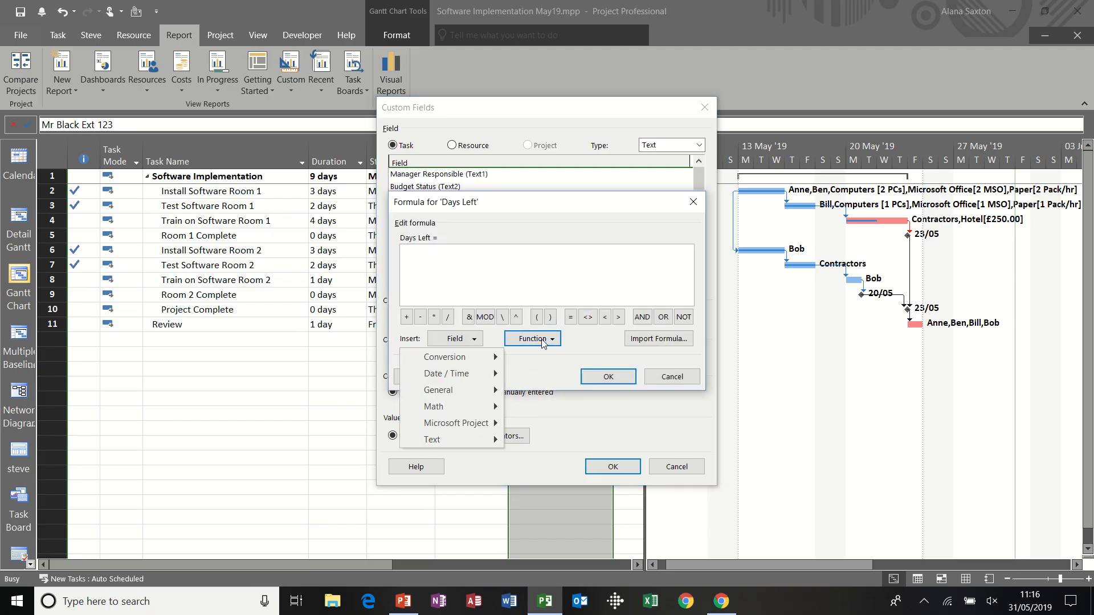
pyautogui.moveTo(488, 374)
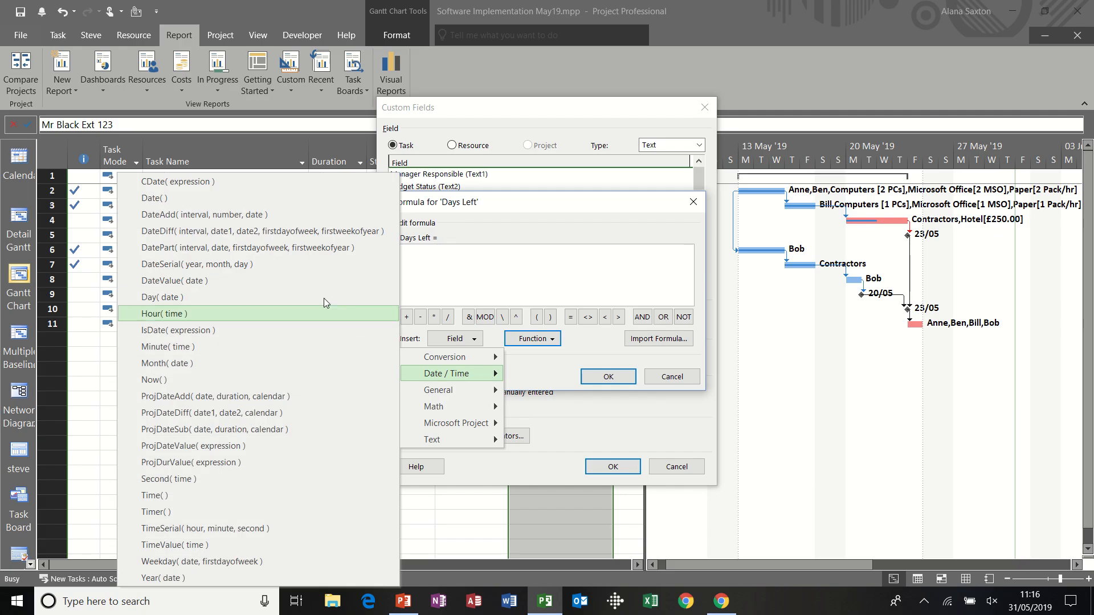
pyautogui.click(226, 232)
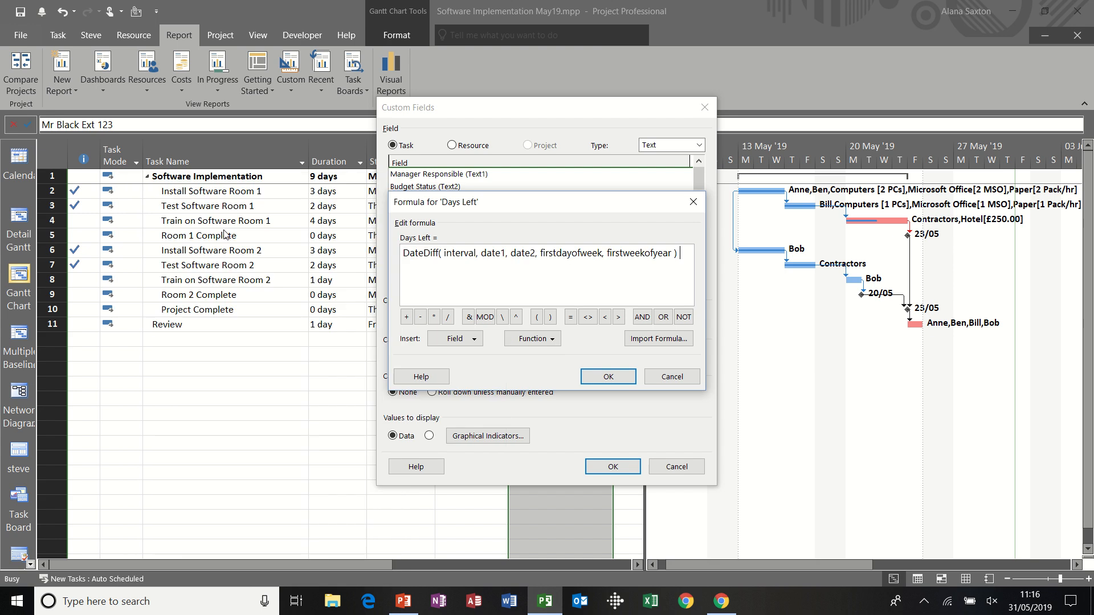
pyautogui.moveTo(674, 253); pyautogui.dragTo(444, 254)
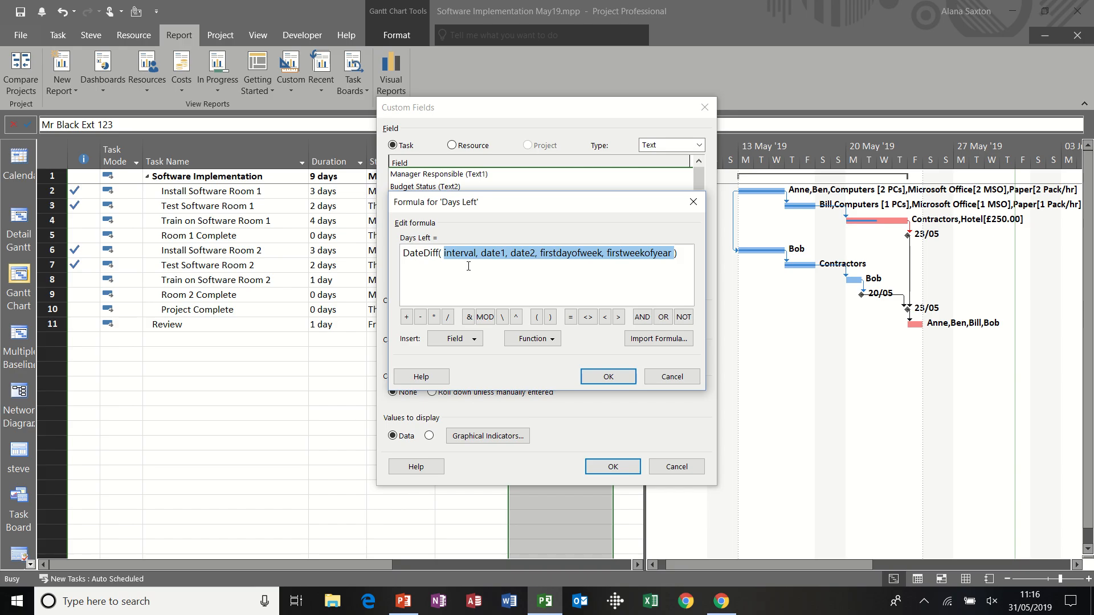
pyautogui.write('"')
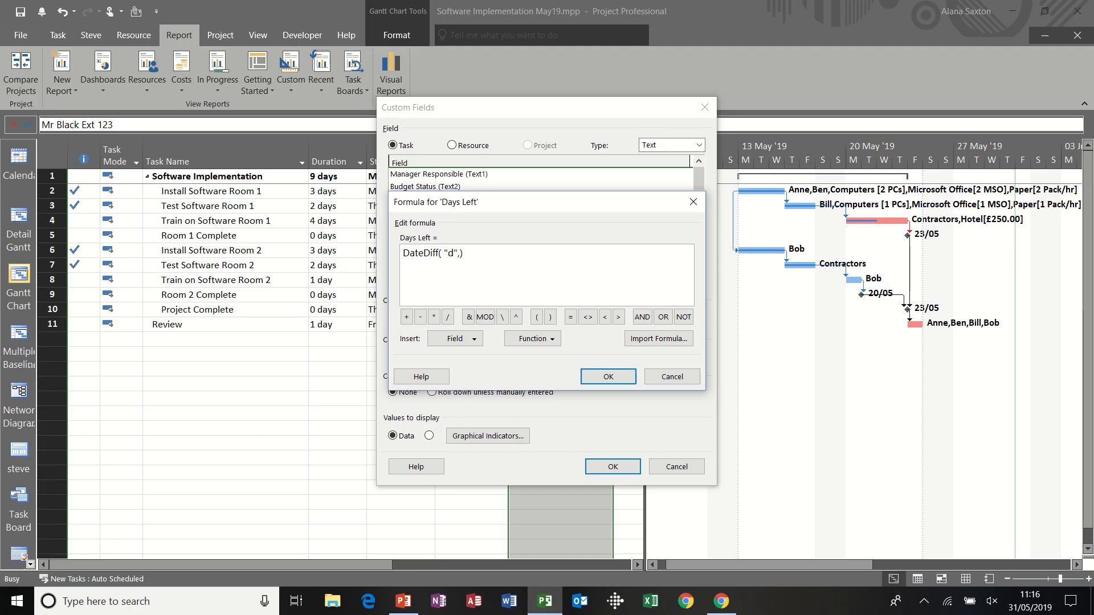
pyautogui.write('d",now(')
# Step: Add the Finish date field as the last DateDiff argument, then accept the formula and replacing the field's data with calculated values
pyautogui.click(474, 345)
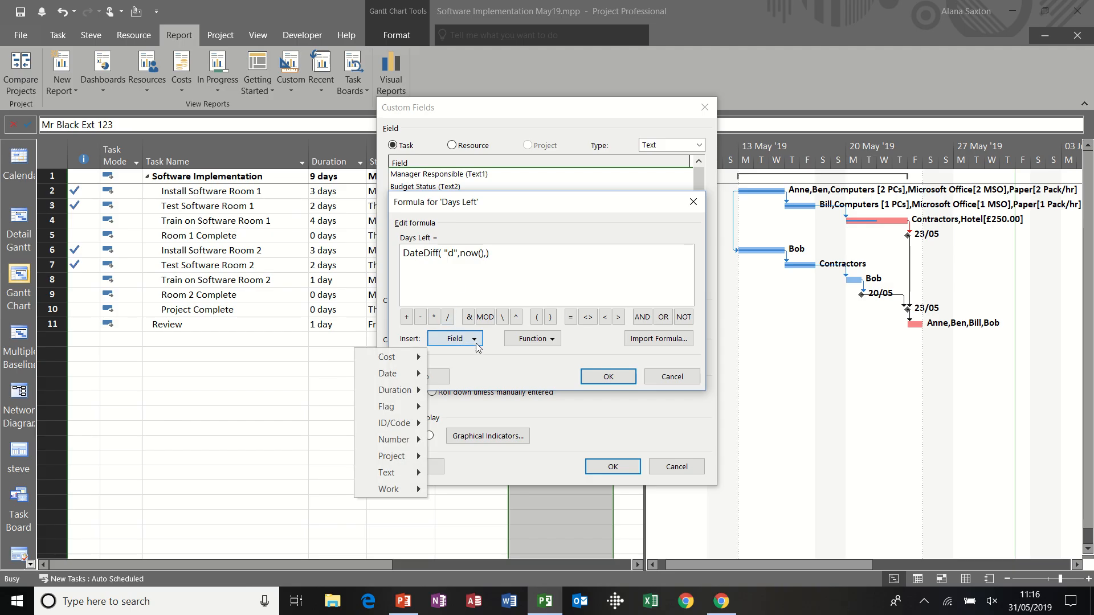
pyautogui.moveTo(393, 374)
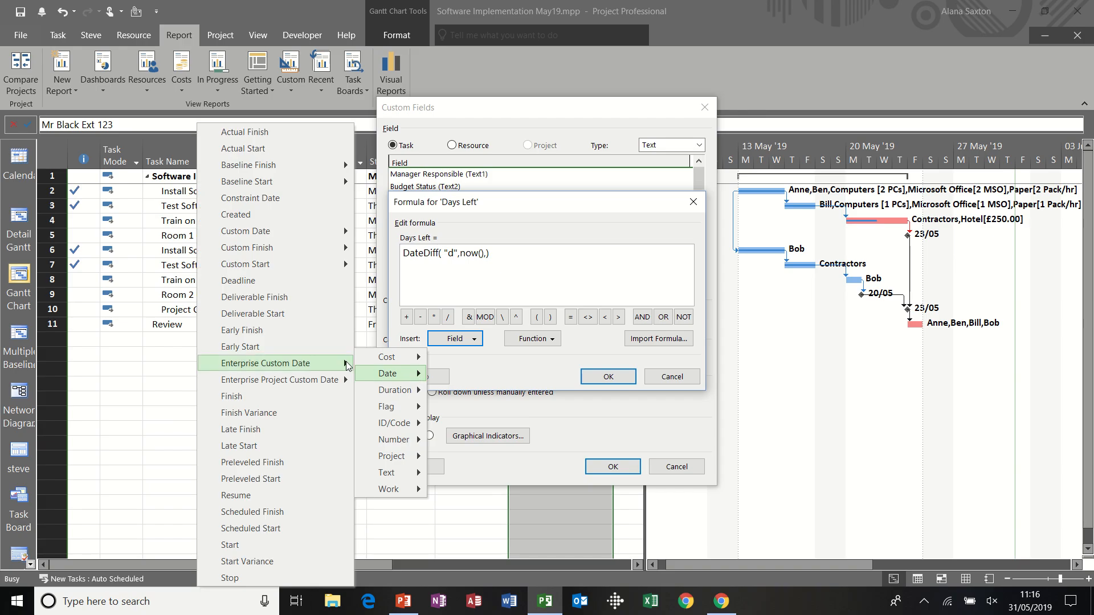
pyautogui.click(295, 396)
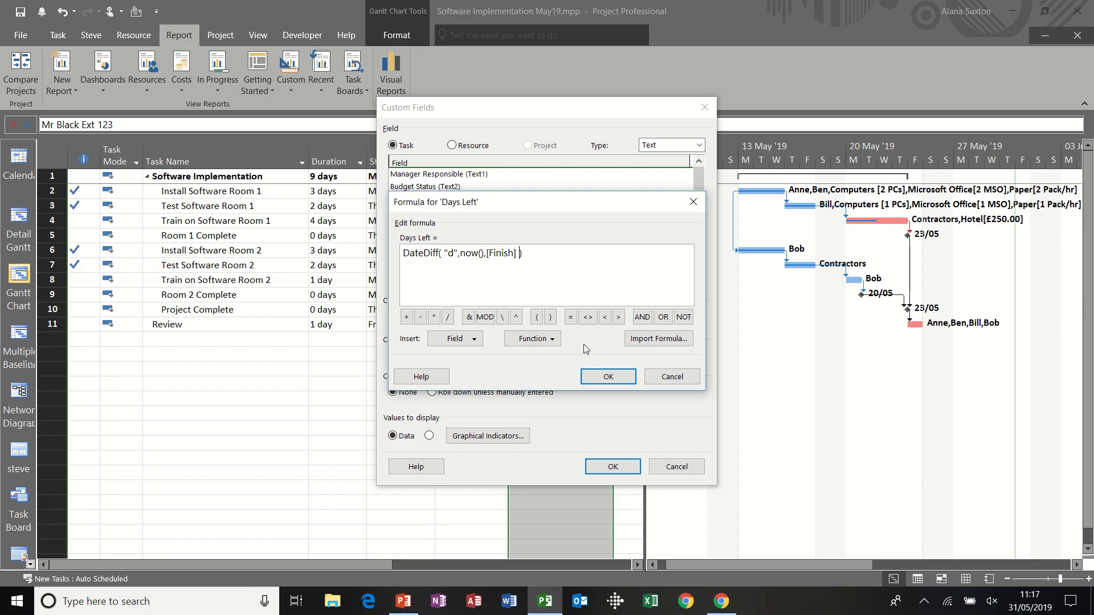
pyautogui.click(608, 377)
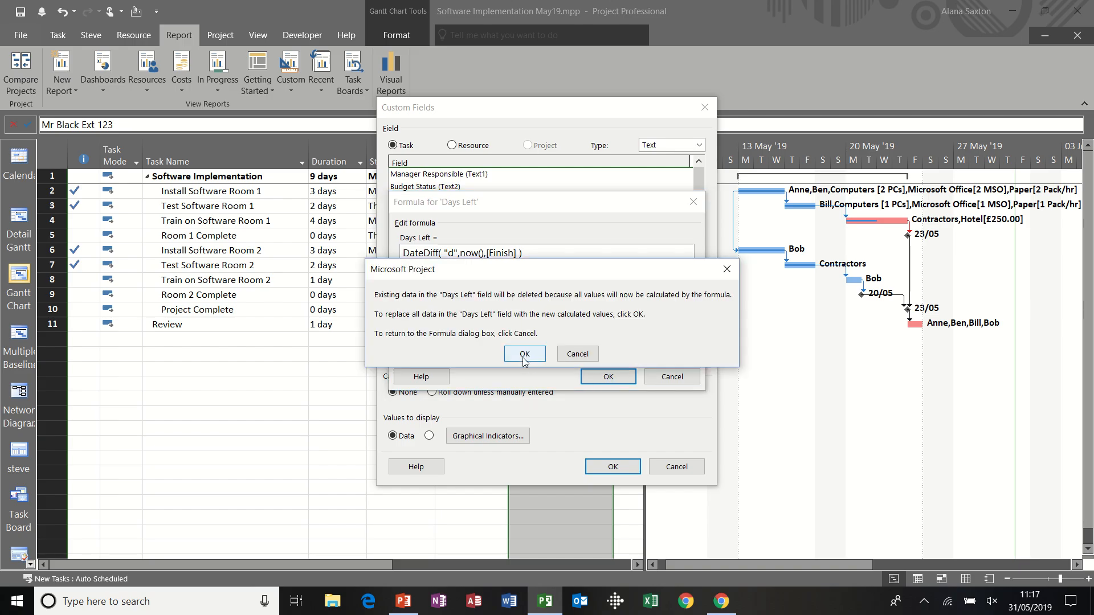
pyautogui.click(523, 366)
pyautogui.click(613, 464)
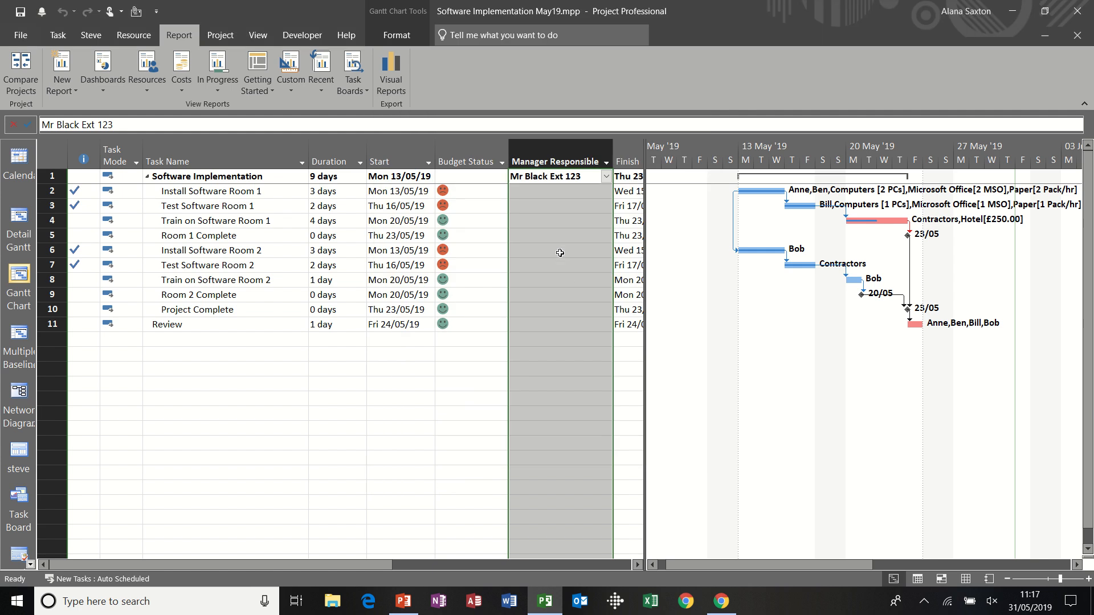
# Step: Insert the Text3 (Days Left) field as a column before Manager Responsible
pyautogui.rightClick(521, 157)
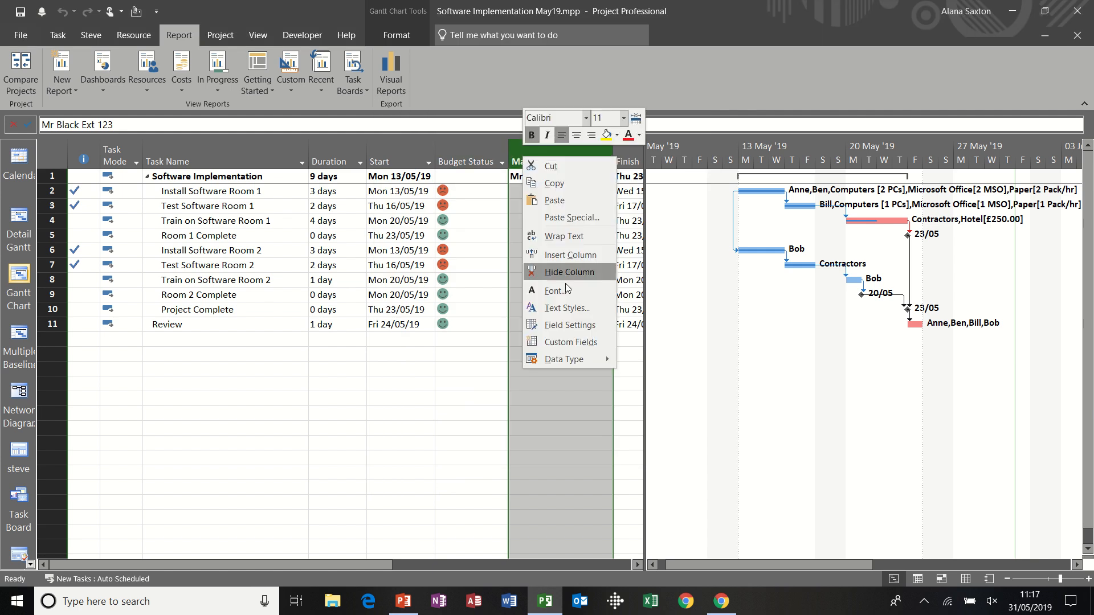
pyautogui.click(559, 255)
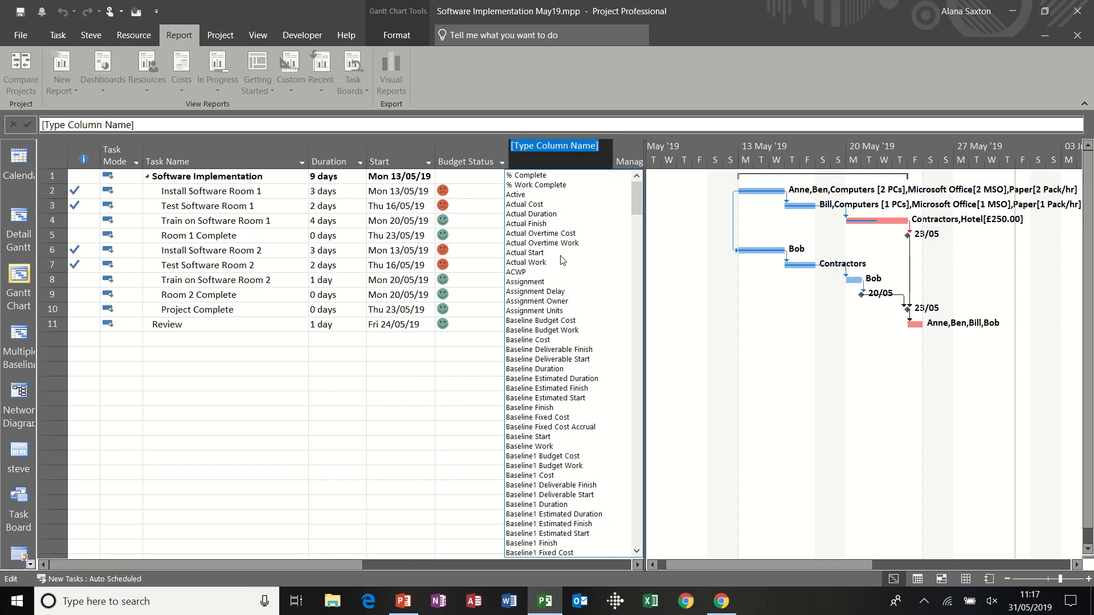
pyautogui.write('task Calendar')
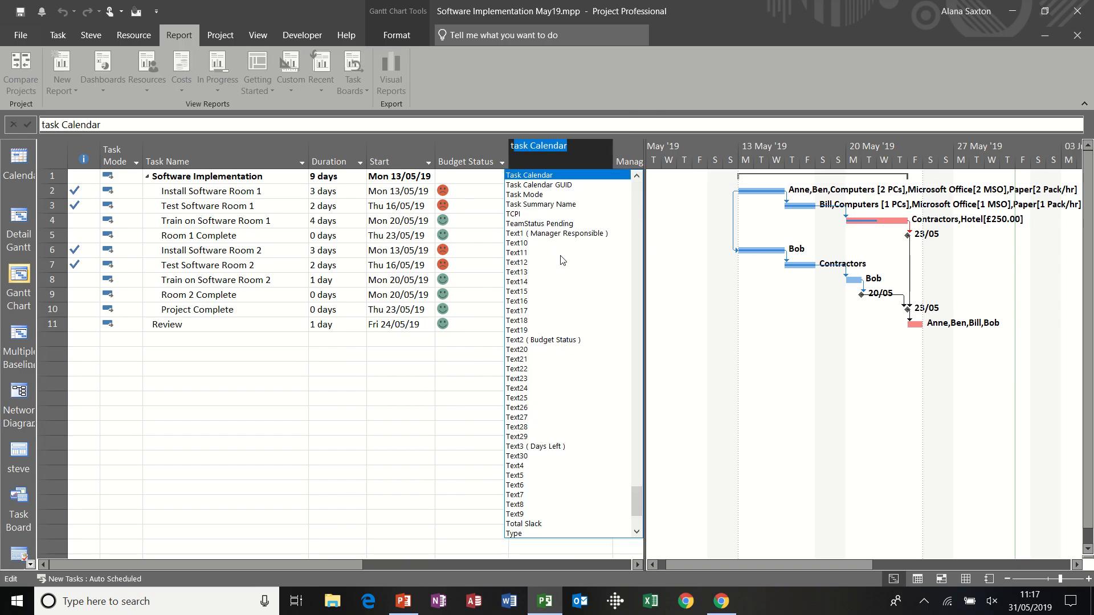
pyautogui.click(540, 447)
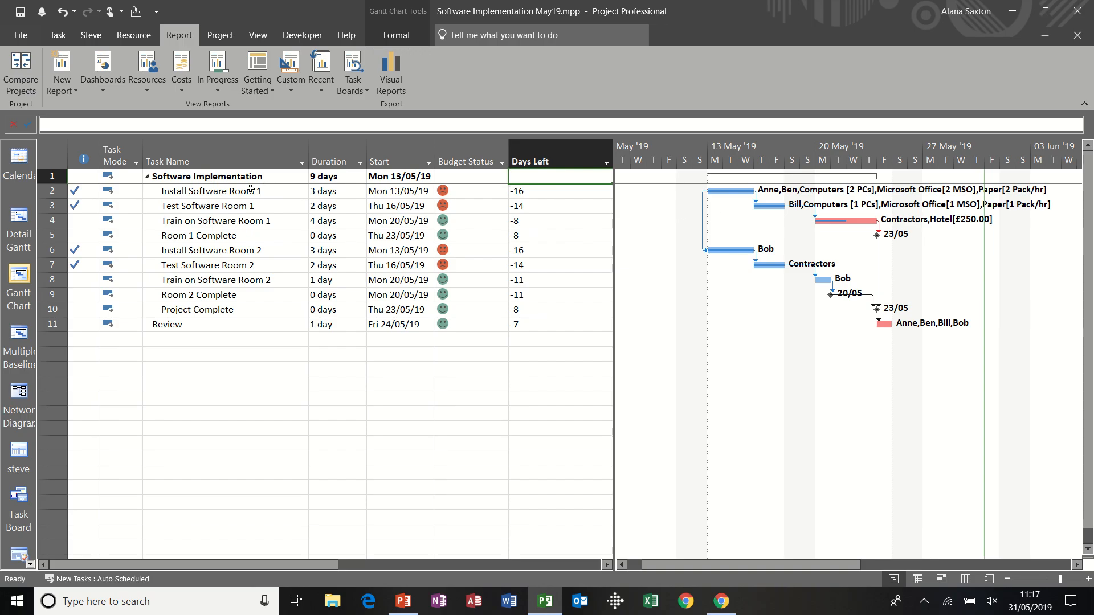
# Step: Set the Software Implementation summary task's start to Fri 31/05/19 and widen the table area to show the Manager Responsible column
pyautogui.click(390, 176)
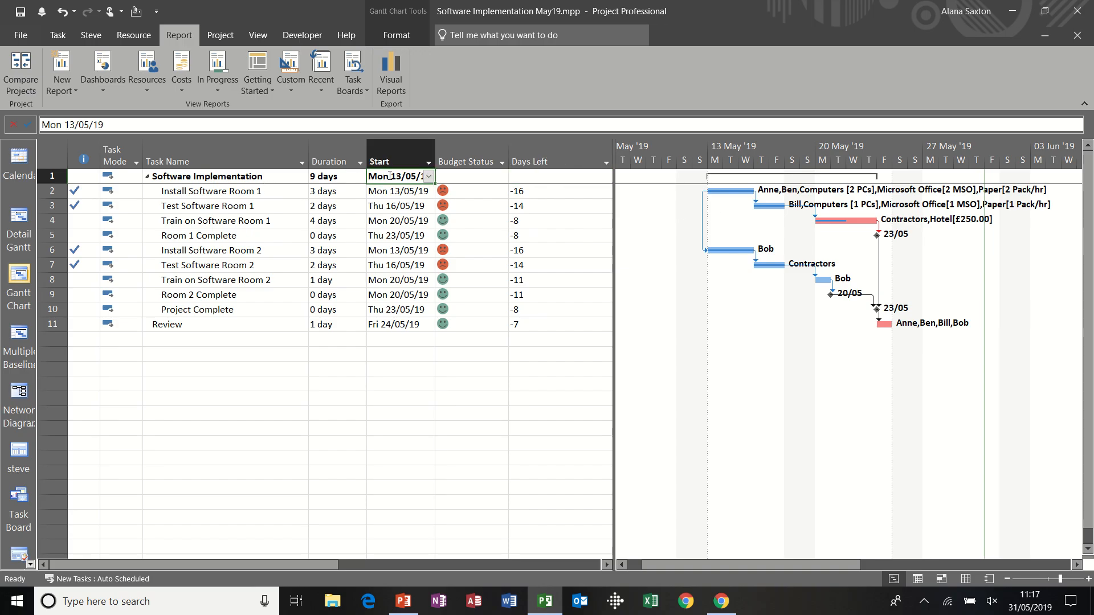
pyautogui.click(429, 177)
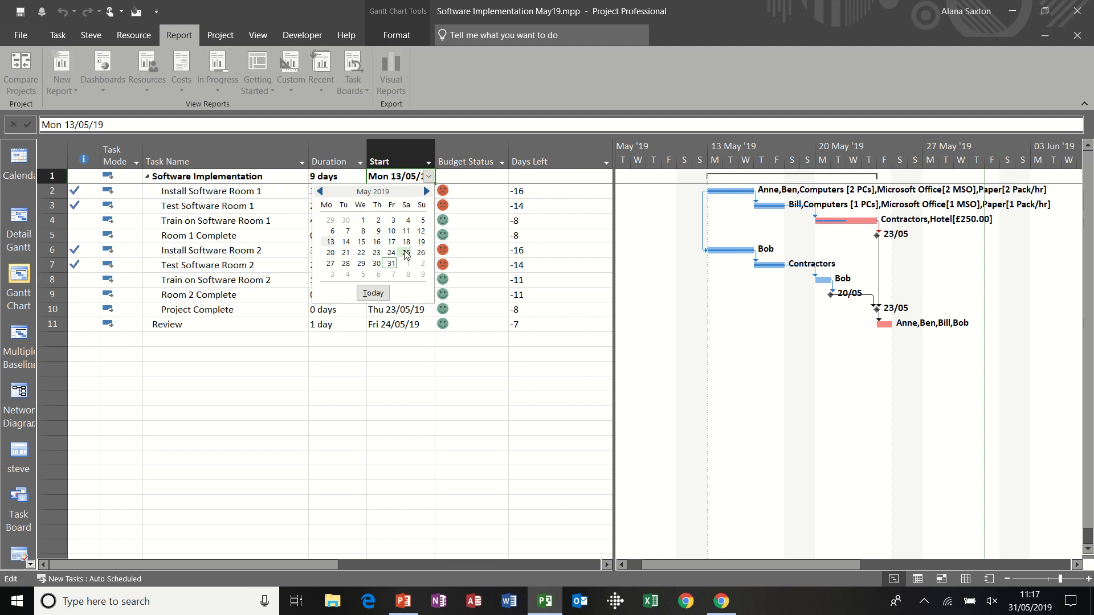
pyautogui.click(391, 264)
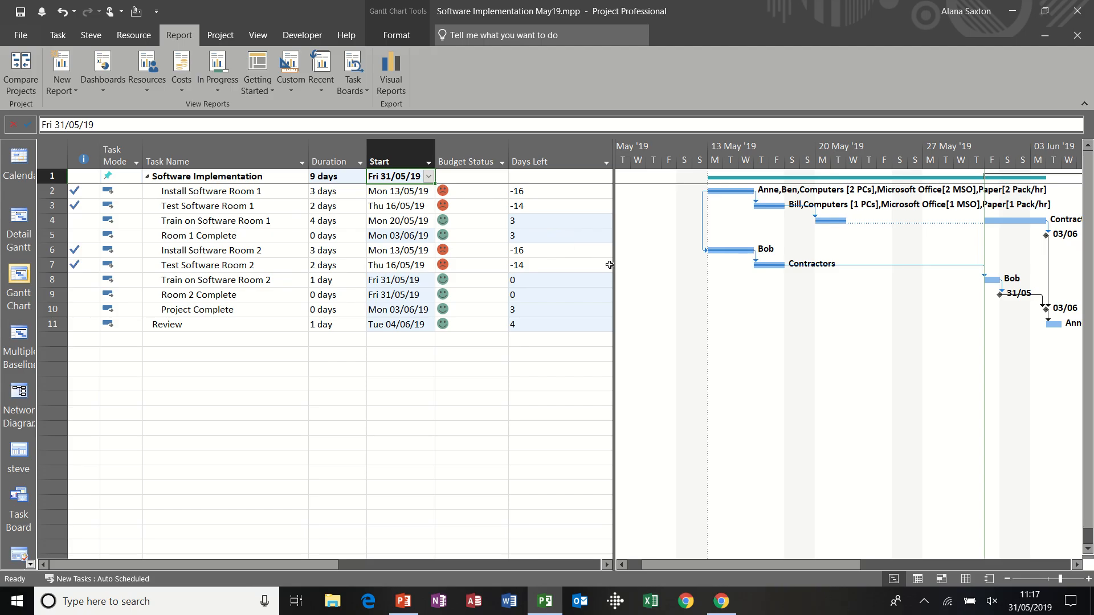
pyautogui.moveTo(613, 266); pyautogui.dragTo(724, 268)
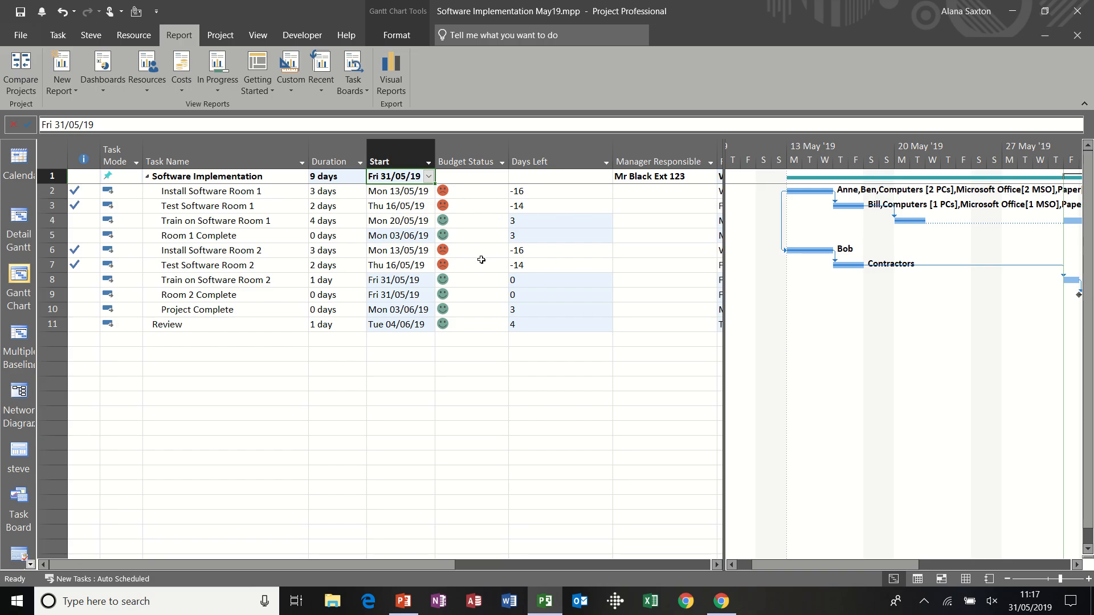
# Step: Save the current set of fields as a new table named steve1
pyautogui.click(257, 35)
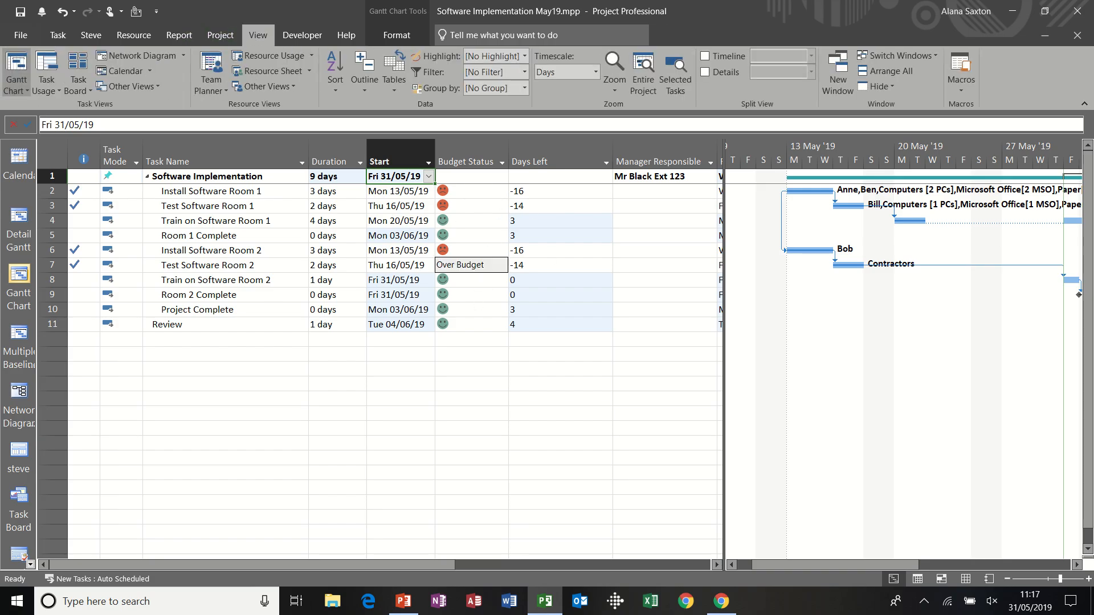
pyautogui.click(396, 86)
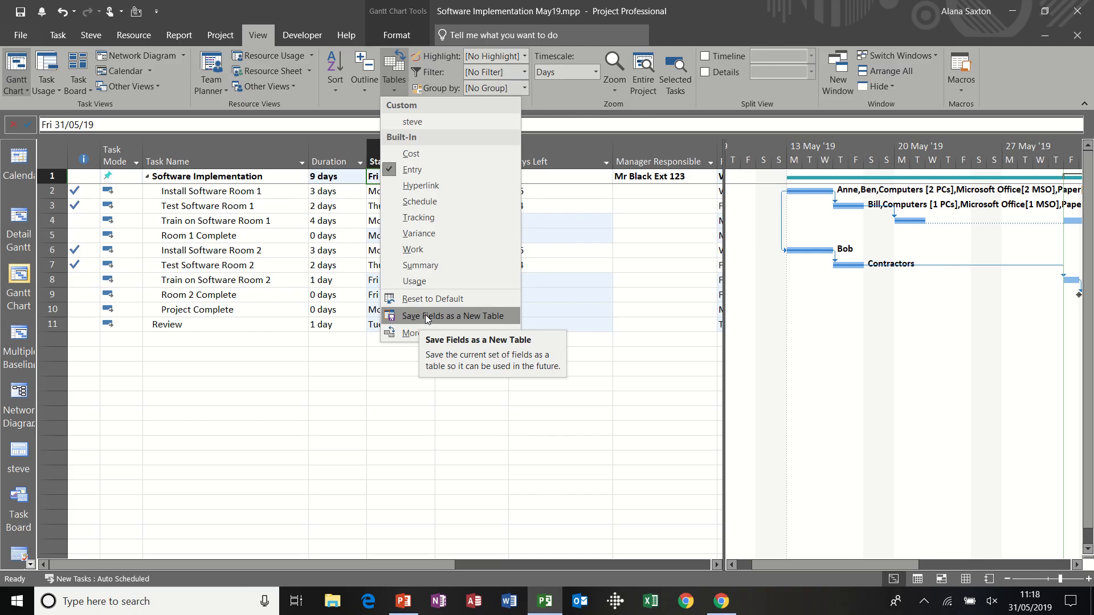
pyautogui.click(457, 315)
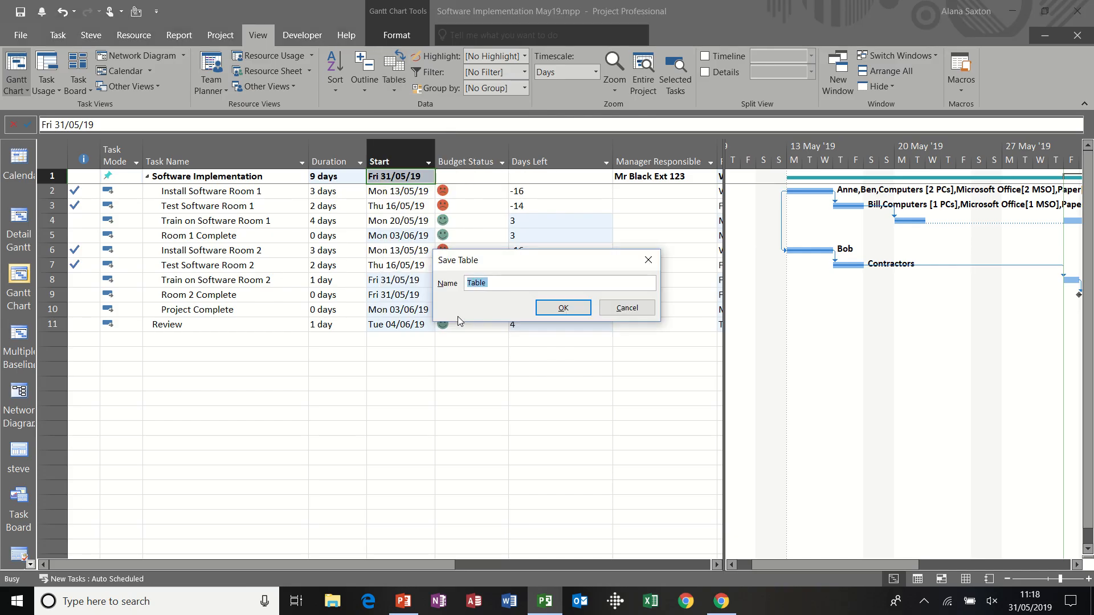
pyautogui.write('steve')
pyautogui.click(555, 308)
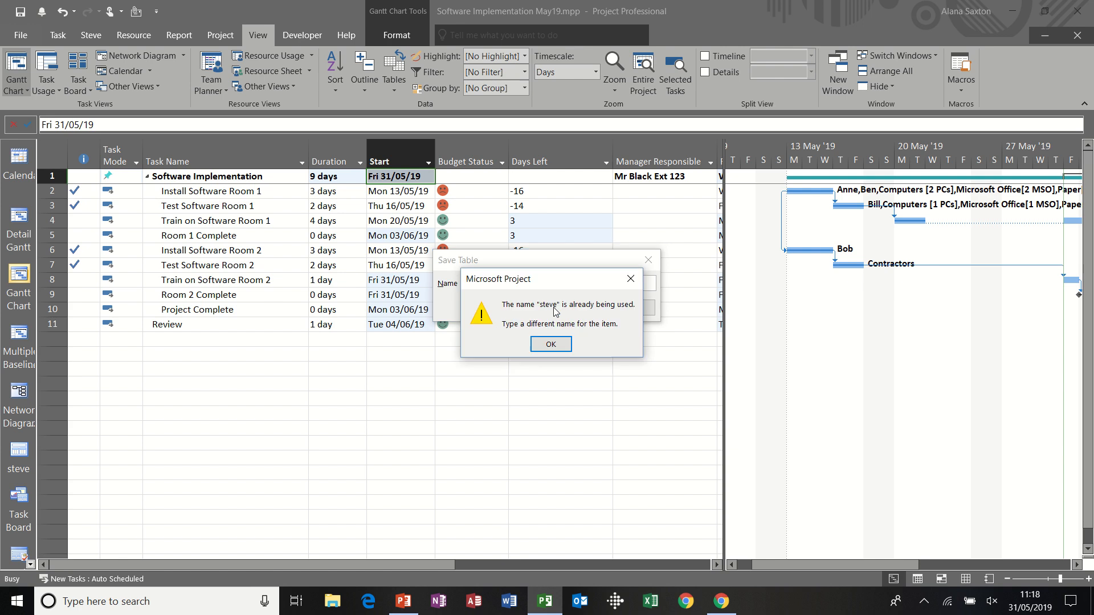
pyautogui.click(550, 344)
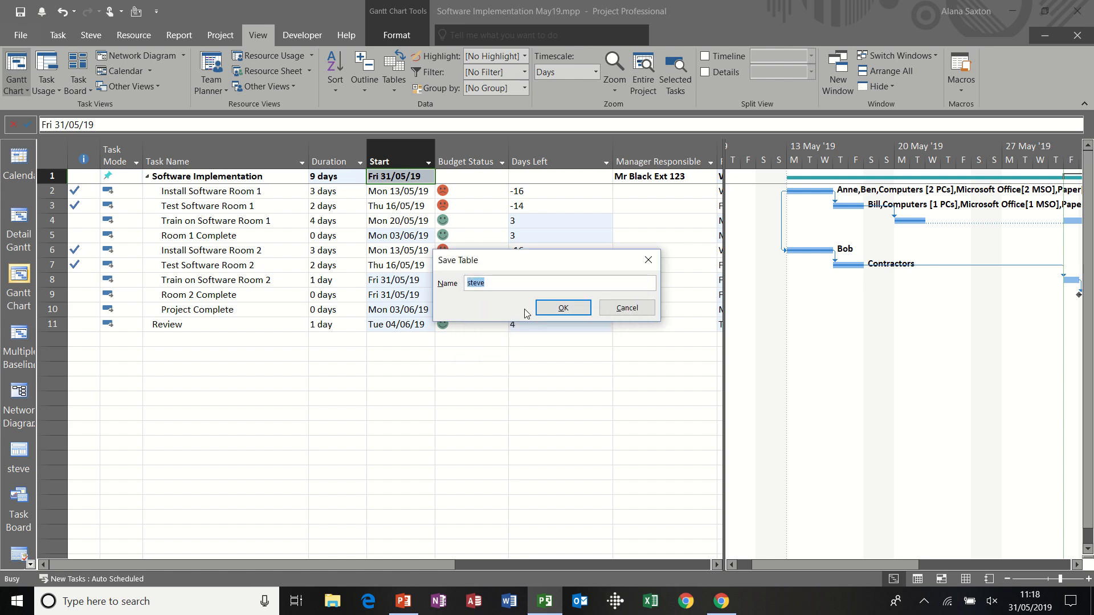
pyautogui.click(504, 283)
pyautogui.click(556, 308)
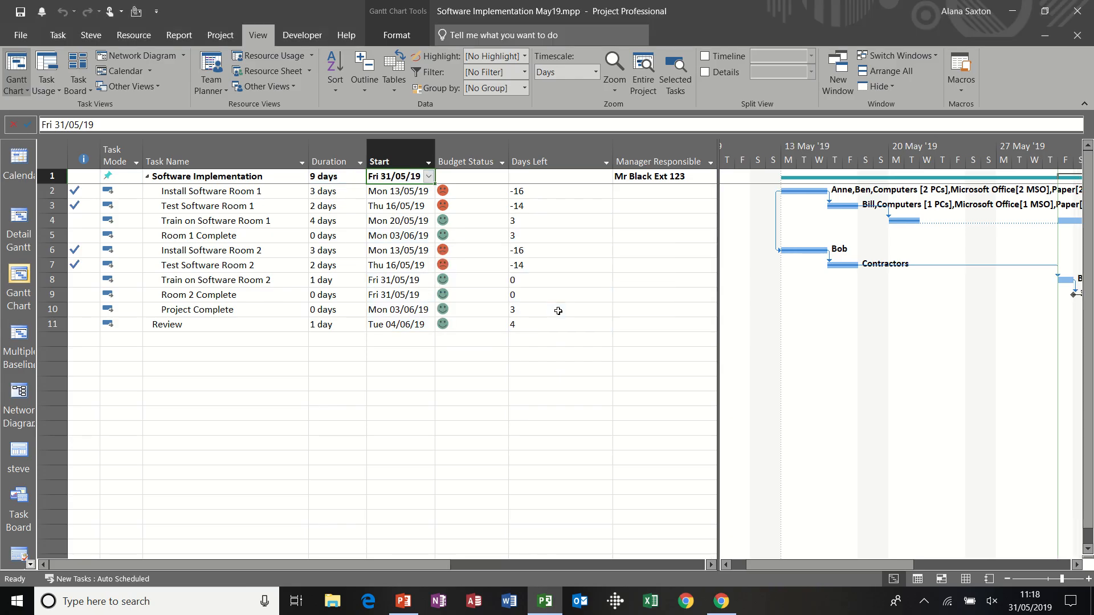
# Step: Compare the custom steve and steve1 tables, widening the table area to show the Manager Responsible column
pyautogui.click(392, 88)
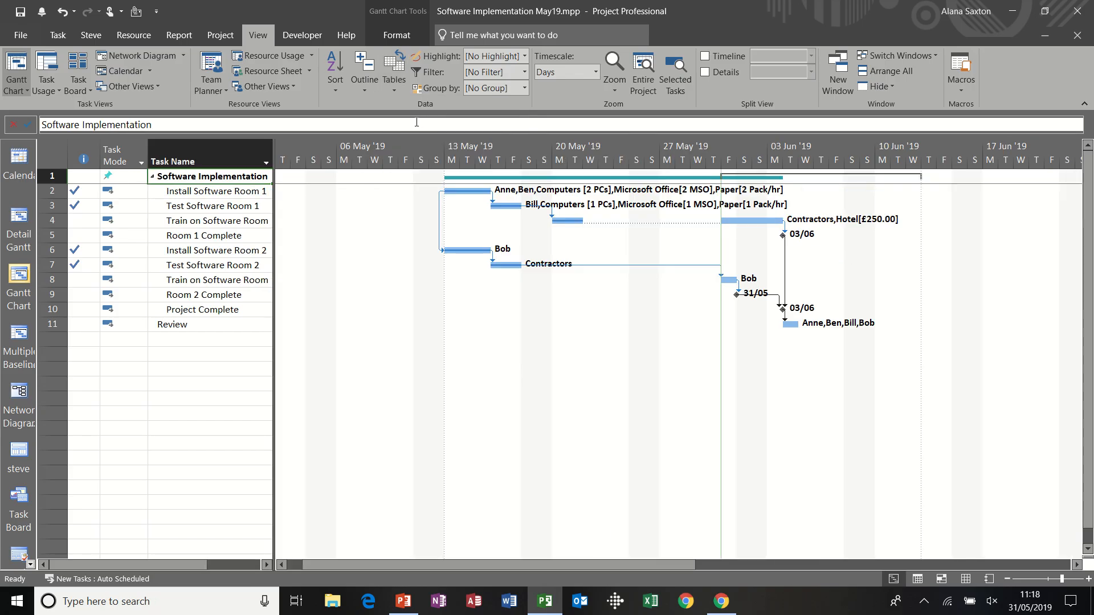
pyautogui.moveTo(274, 216); pyautogui.dragTo(624, 214)
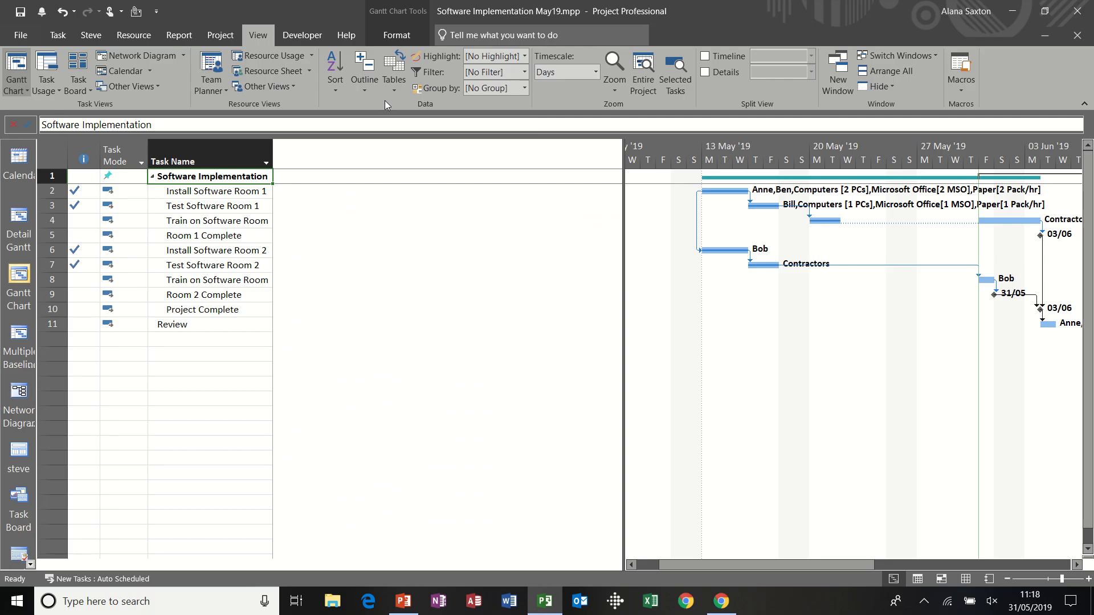
pyautogui.click(397, 85)
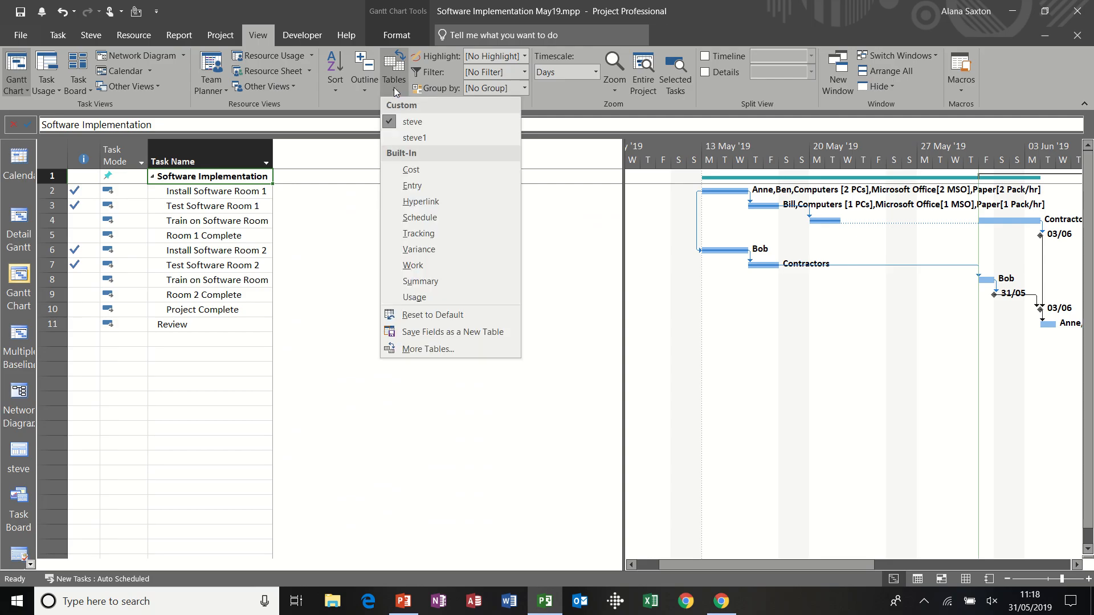
pyautogui.click(411, 135)
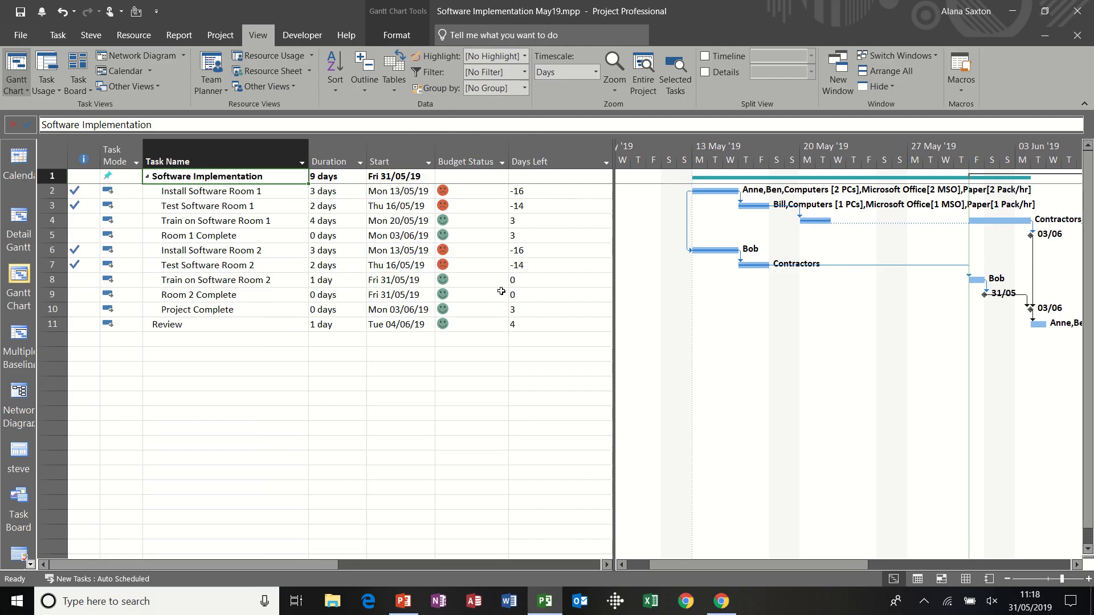
pyautogui.moveTo(613, 354); pyautogui.dragTo(694, 356)
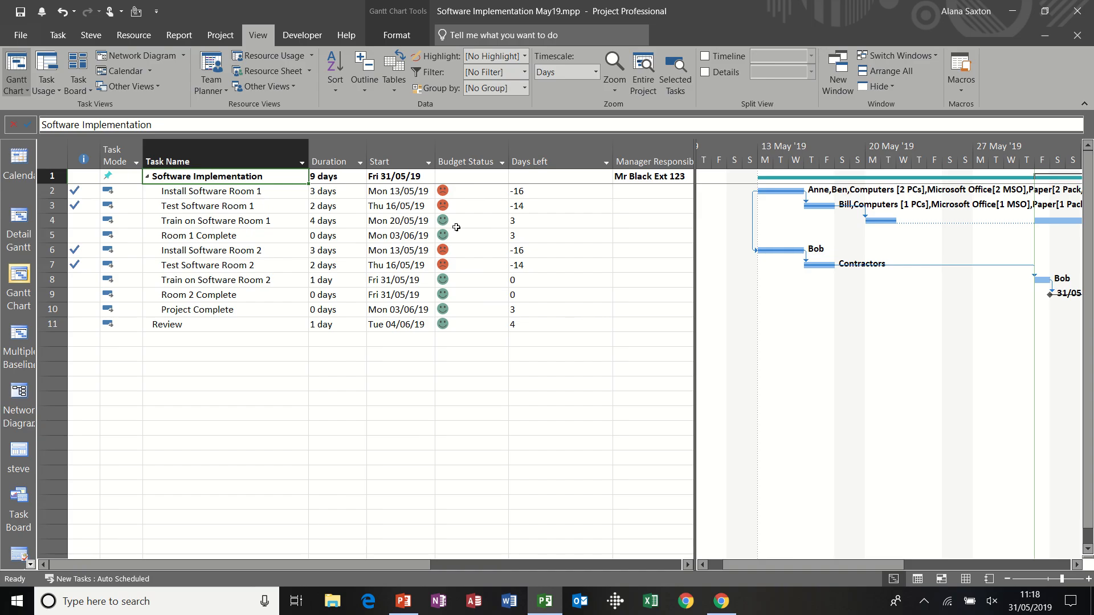
# Step: Switch to the Entry table and remove its Budget Status, Days Left and Manager Responsible columns
pyautogui.click(390, 88)
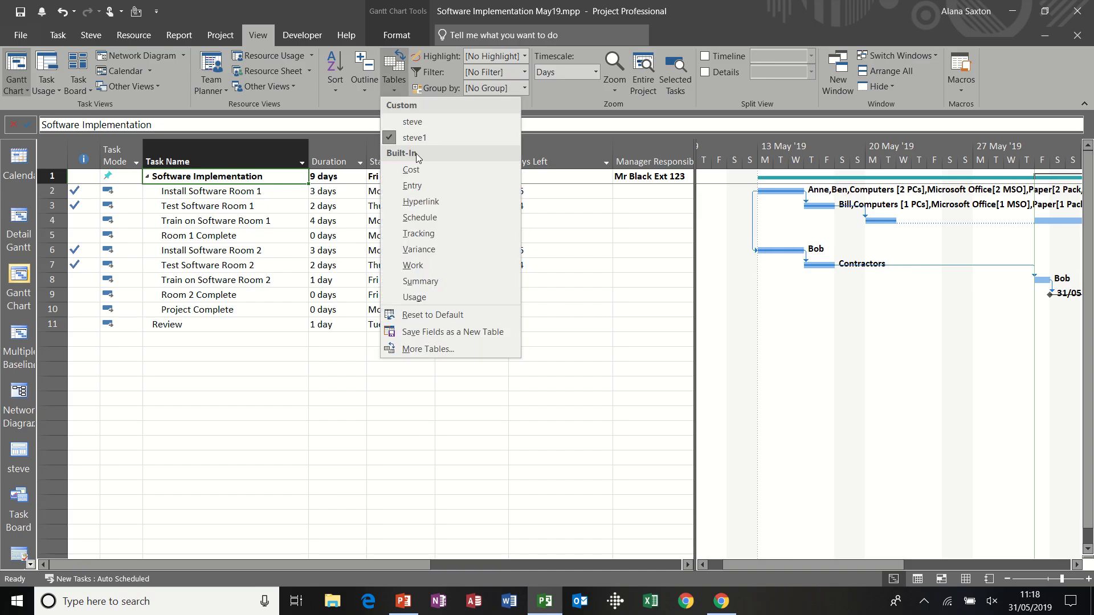
pyautogui.click(417, 186)
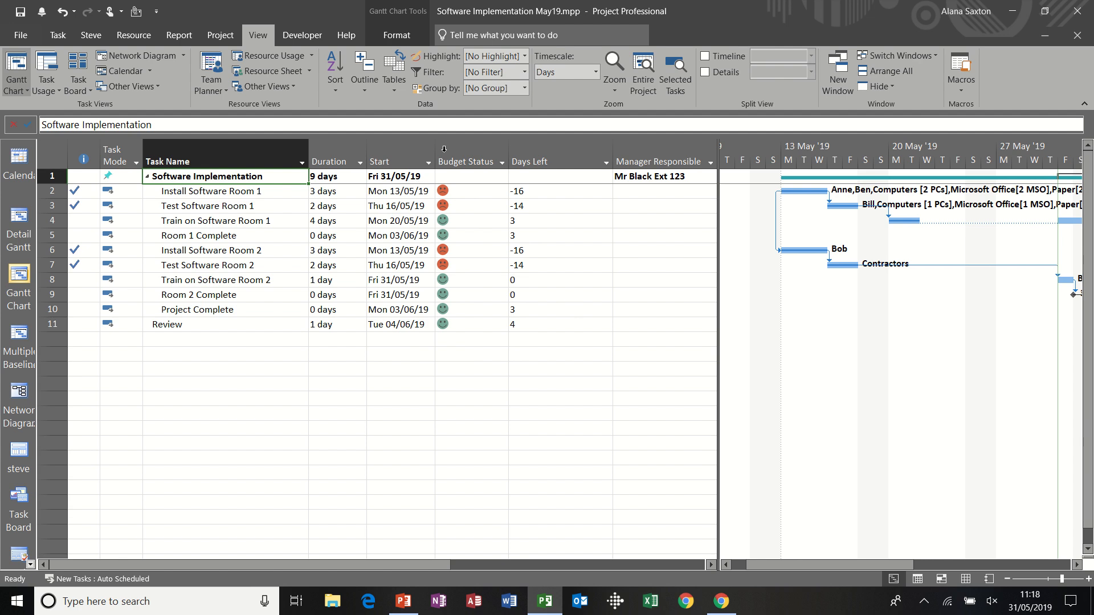
pyautogui.moveTo(444, 148); pyautogui.dragTo(535, 148)
pyautogui.moveTo(614, 147); pyautogui.dragTo(626, 153)
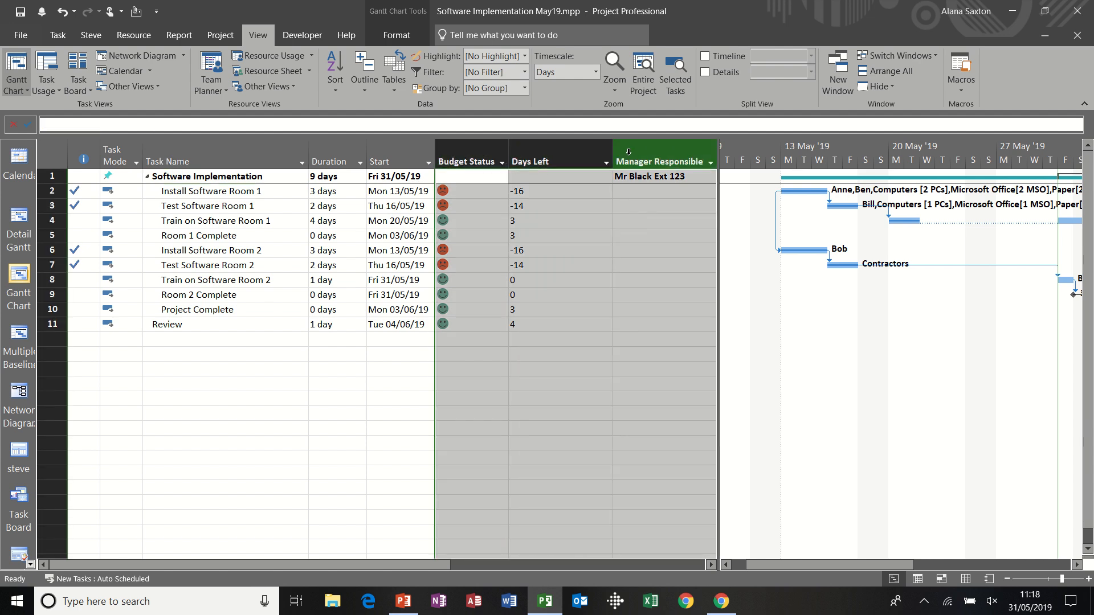
pyautogui.press('Delete')
pyautogui.click(430, 231)
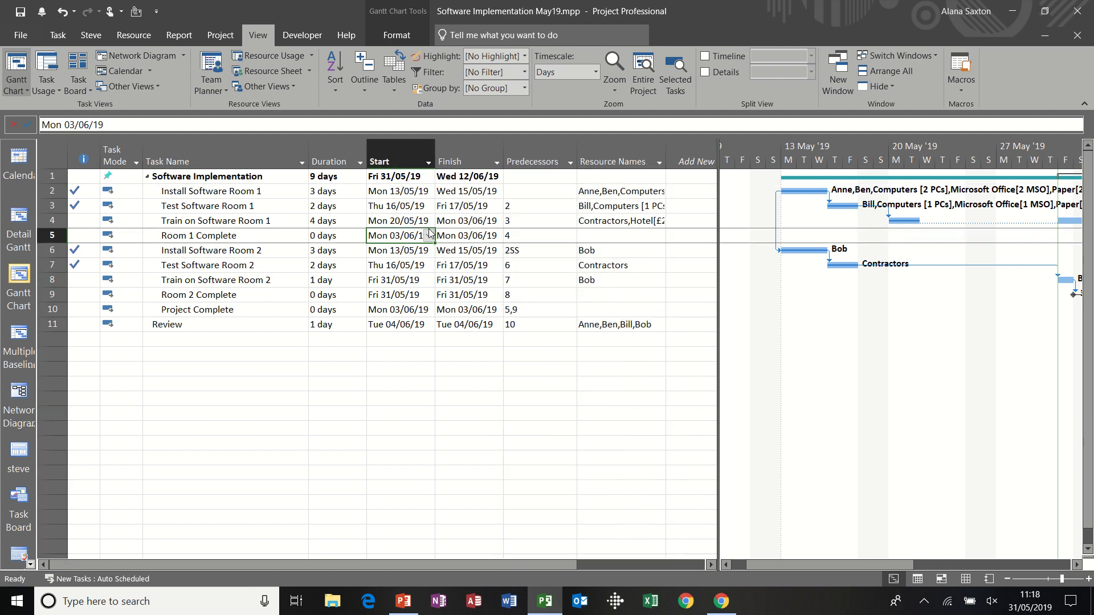
# Step: Apply the custom steve1 table to the Gantt Chart
pyautogui.click(389, 89)
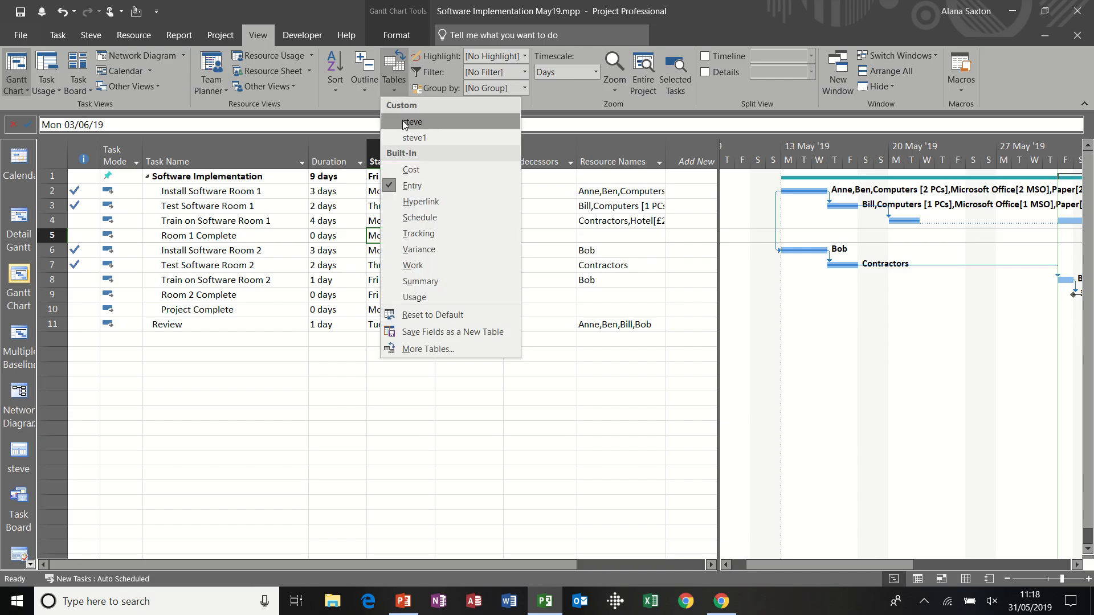
pyautogui.click(408, 138)
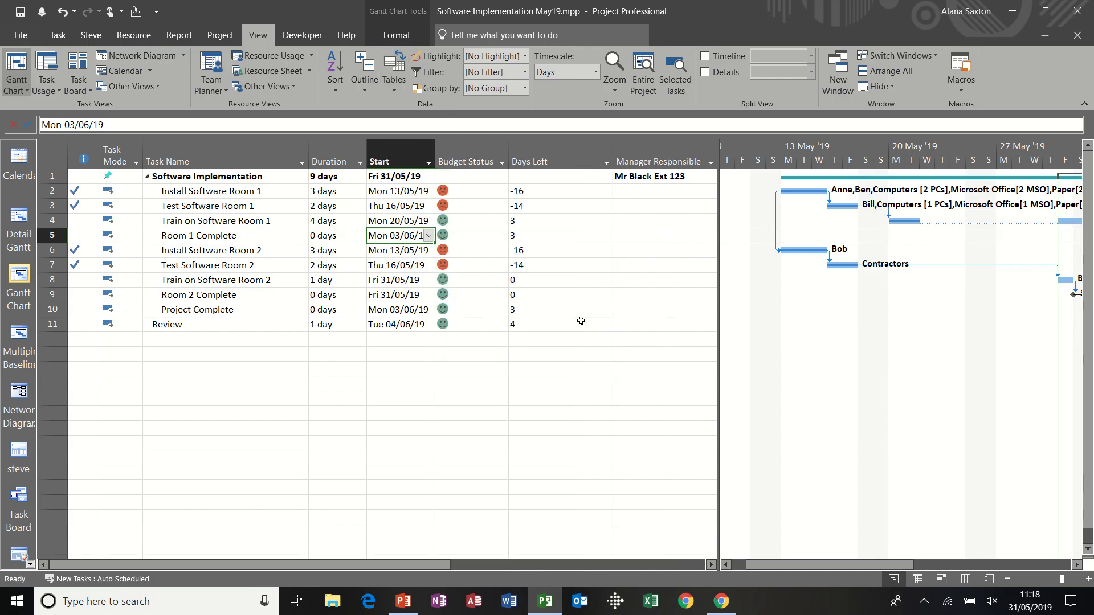